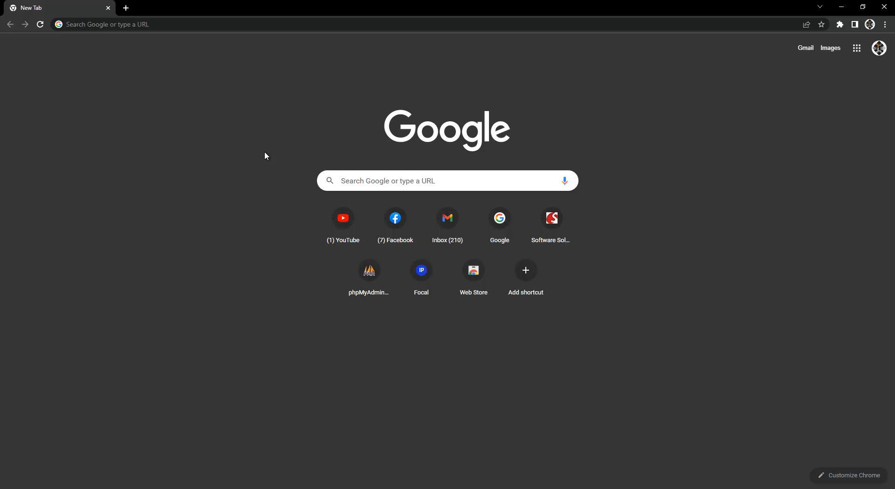
Search Google for 'wordpress download' and open the WordPress.org result in a new tab.
left_click(399, 175)
type("wordpress ")
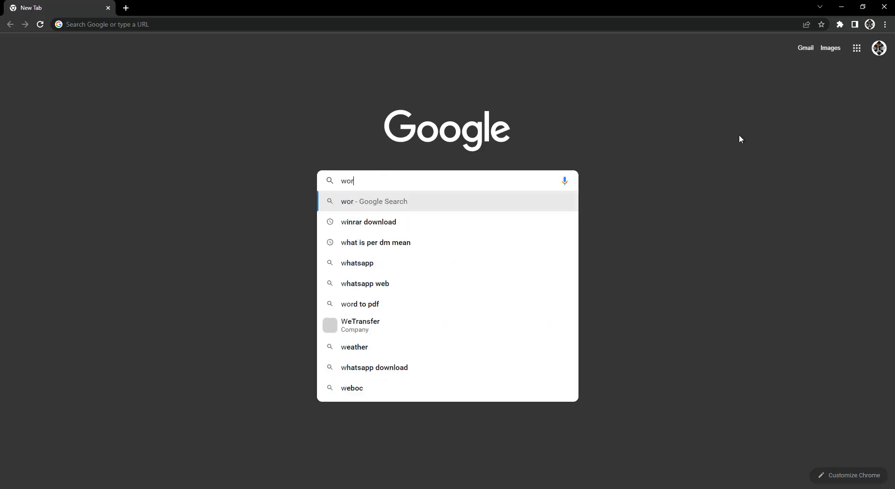
type("download")
key("Return")
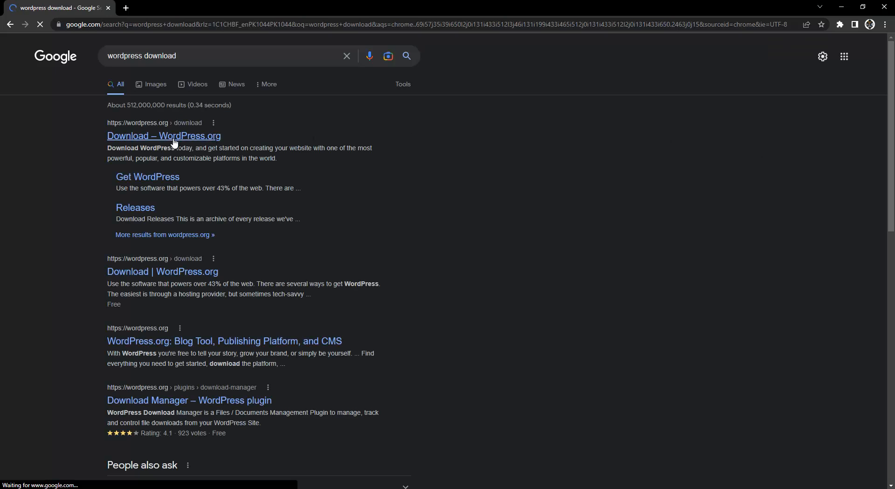
right_click(172, 139)
left_click(203, 144)
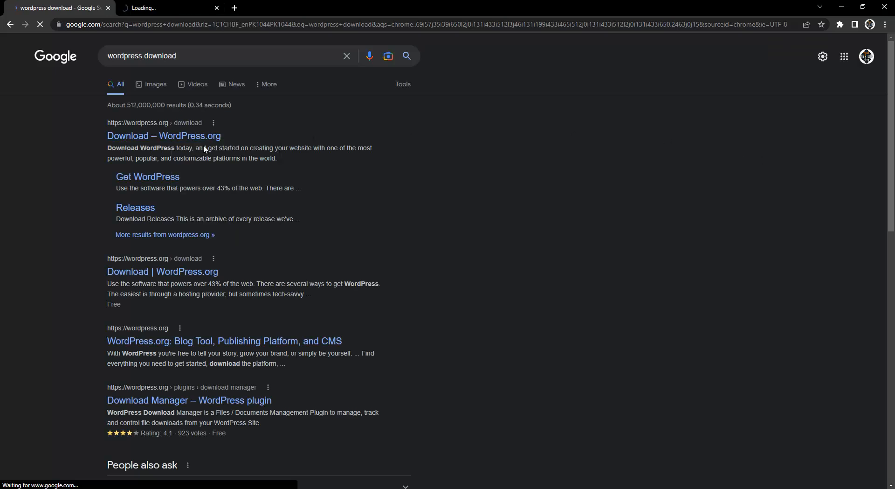
left_click(147, 5)
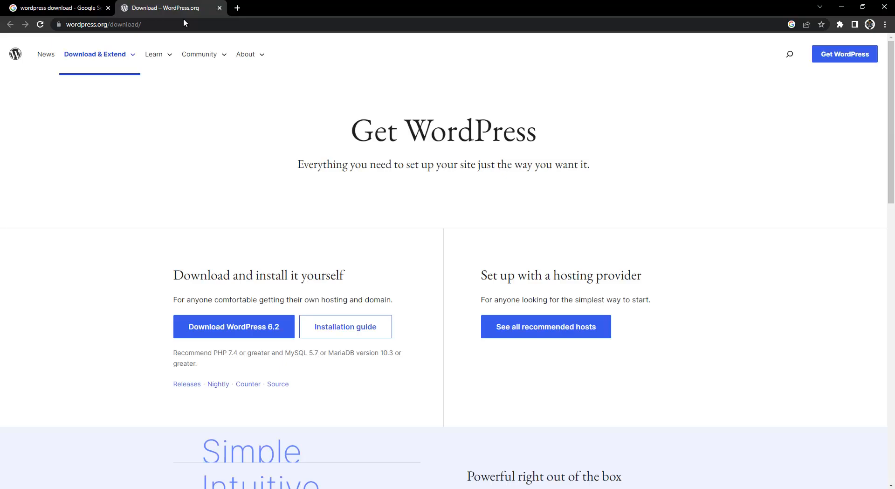
Highlight the 'Download and install it yourself' heading and open the installation guide in a background tab.
scroll(164, 196, "down", 2)
left_click_drag(175, 182, 228, 200)
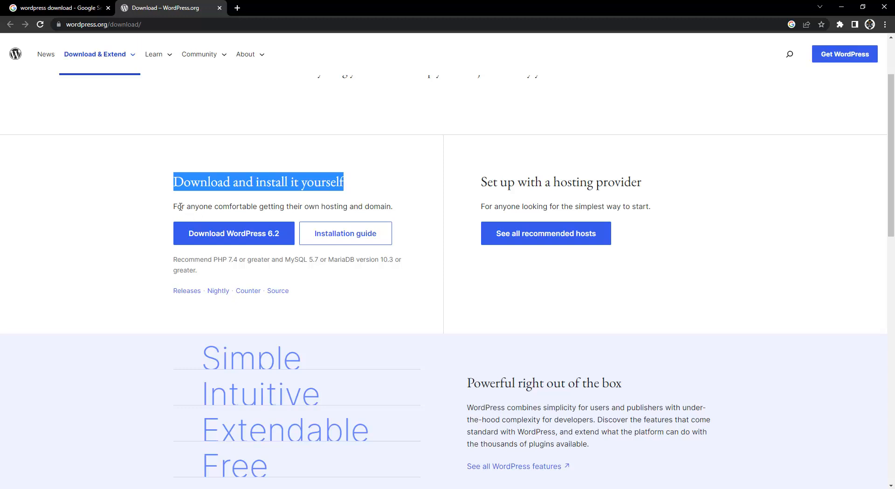
middle_click(359, 246)
Switch to the How to install WordPress tab, move it before the download tab, and scroll to Basic Instructions.
left_click(350, 191)
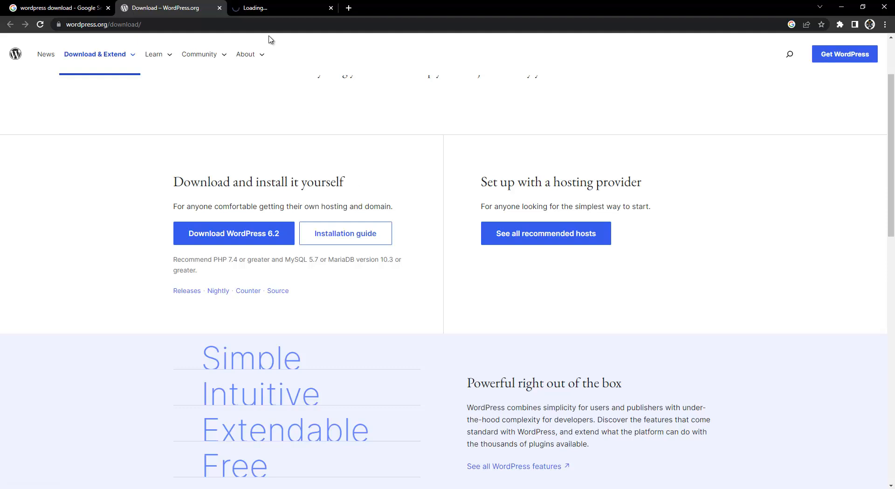
left_click(263, 4)
left_click_drag(262, 5, 156, 7)
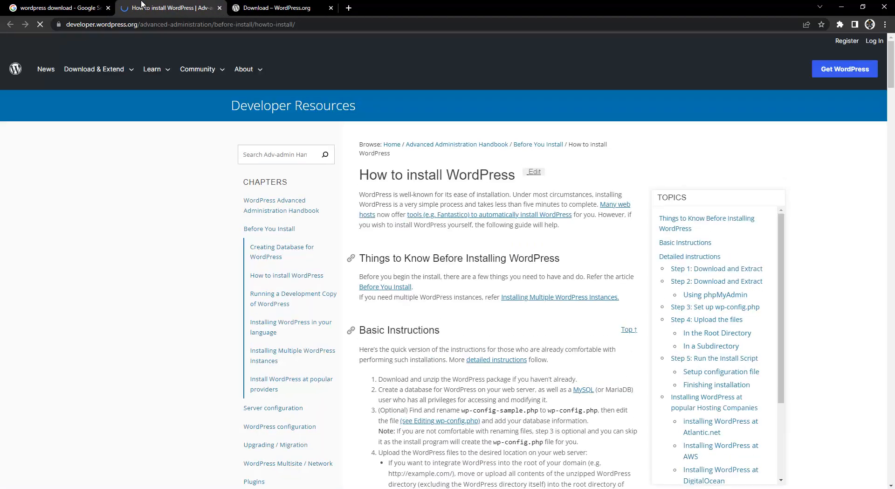
scroll(166, 242, "down", 1)
scroll(168, 242, "down", 2)
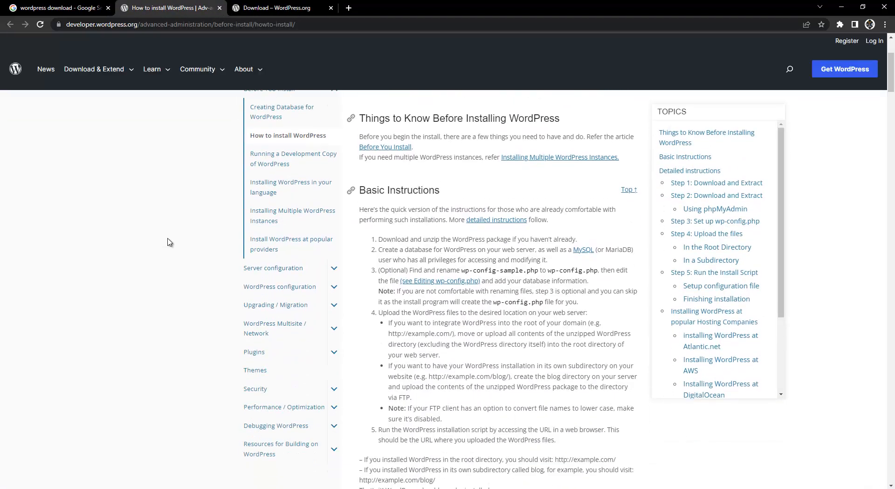
scroll(170, 242, "down", 2)
scroll(385, 193, "up", 1)
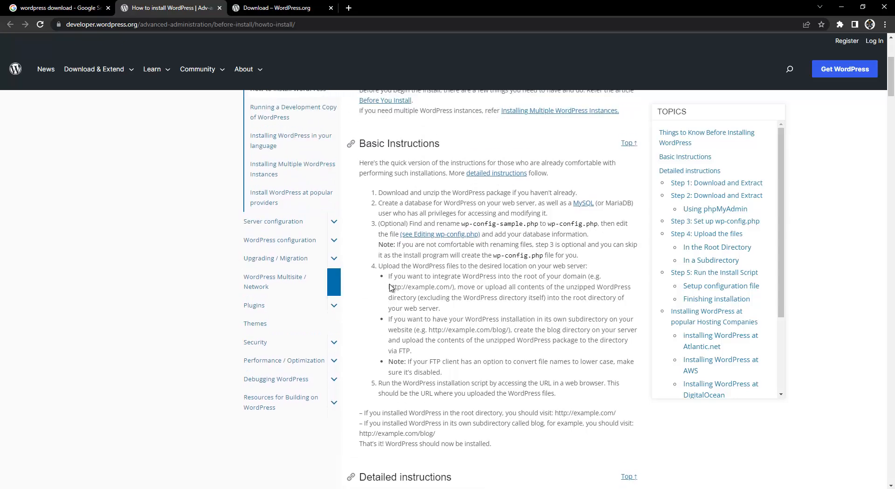
Highlight the step 1 sentence of the basic instructions, then return to the download page.
left_click_drag(378, 192, 561, 193)
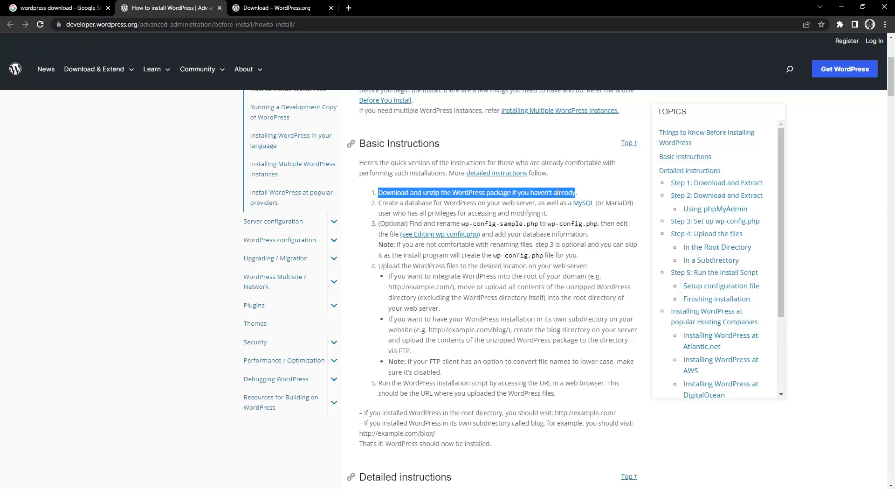
left_click(576, 193)
double_click(394, 192)
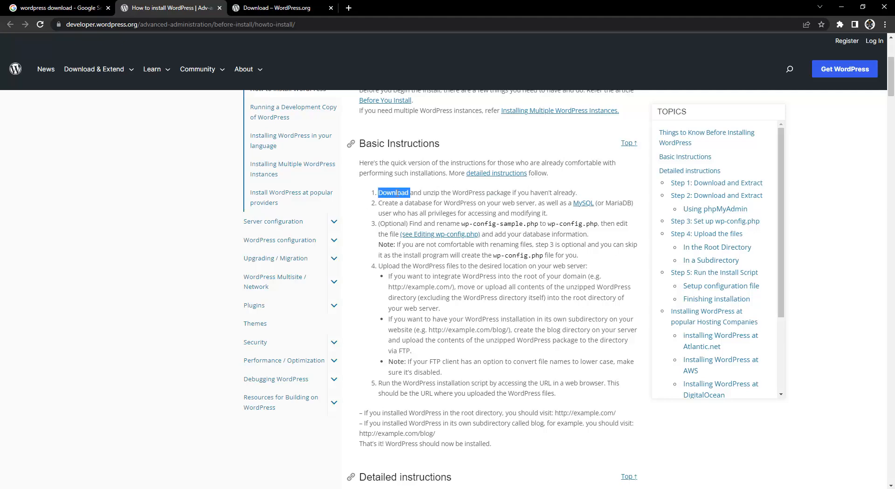
left_click_drag(394, 192, 512, 193)
key("ctrl+Tab")
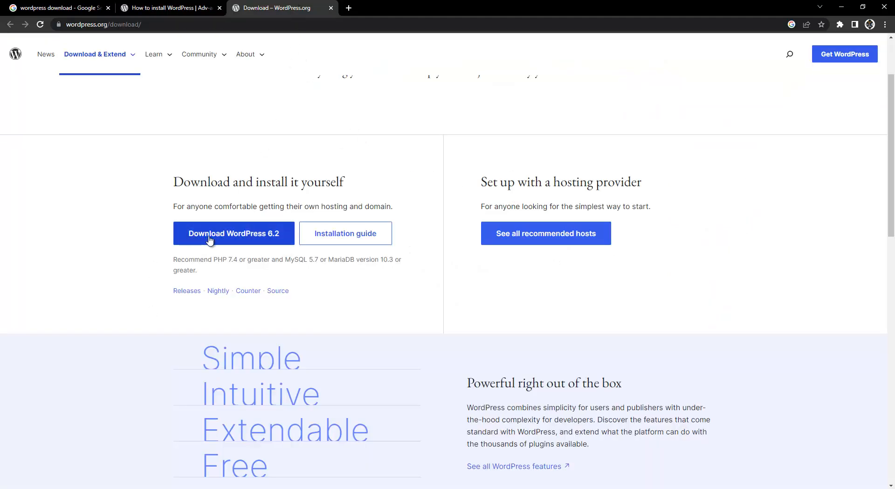
Highlight the recommended PHP 7.4 and MySQL 5.7 requirements on the download page.
double_click(178, 260)
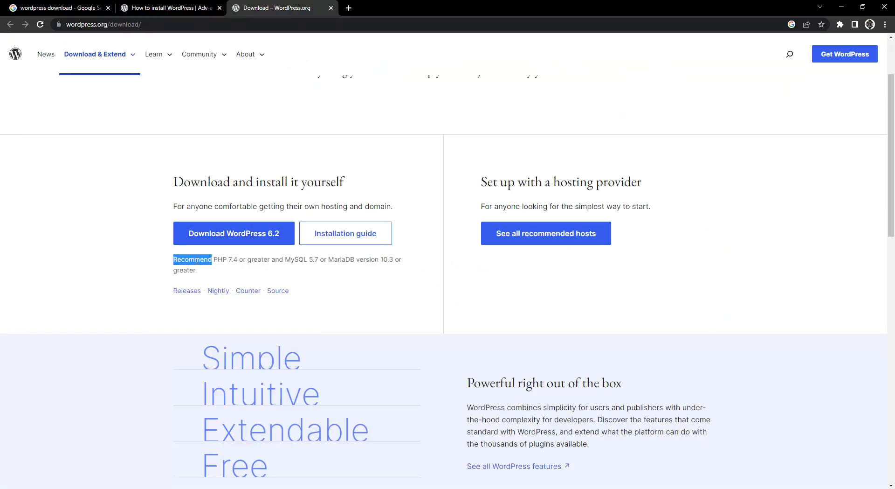
double_click(223, 260)
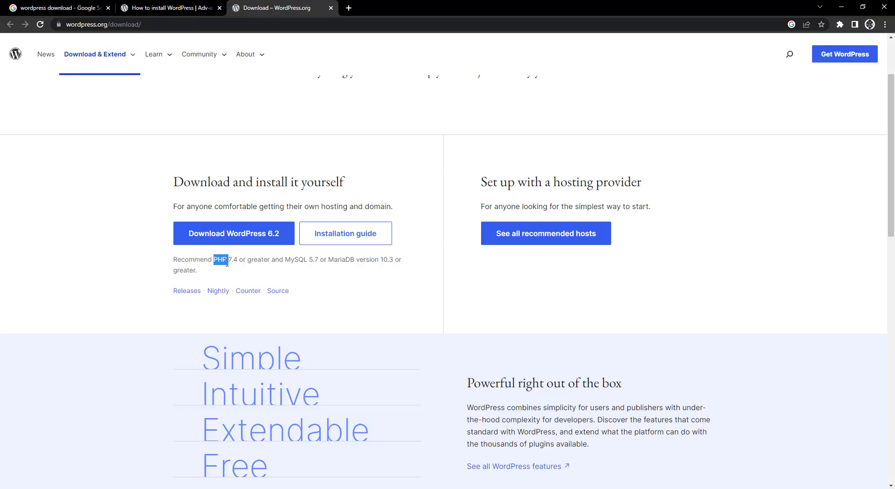
left_click_drag(232, 262, 366, 265)
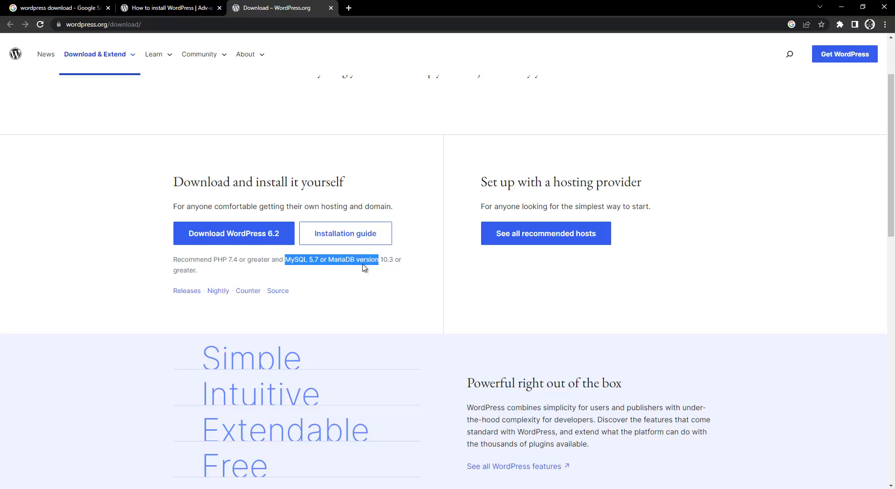
left_click(325, 259)
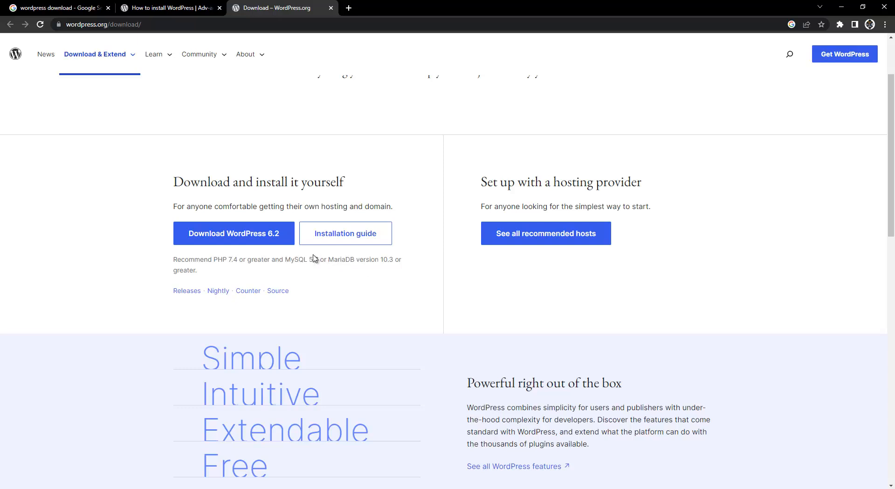
Launch Command Prompt by searching Windows for cmd.
left_click(26, 488)
type("c,md")
key("BackSpace")
key("BackSpace")
key("BackSpace")
type("md")
key("Return")
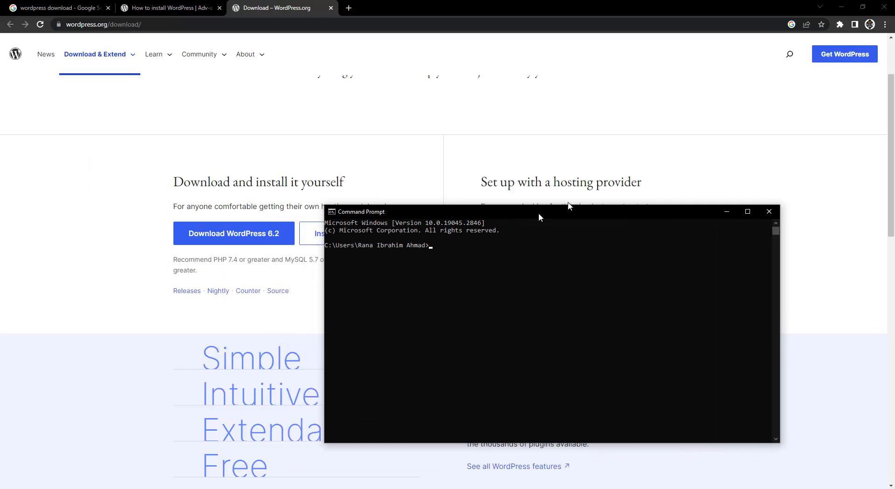
Run php -v in Command Prompt, confirming PHP 8.2.4 is installed.
left_click(559, 276)
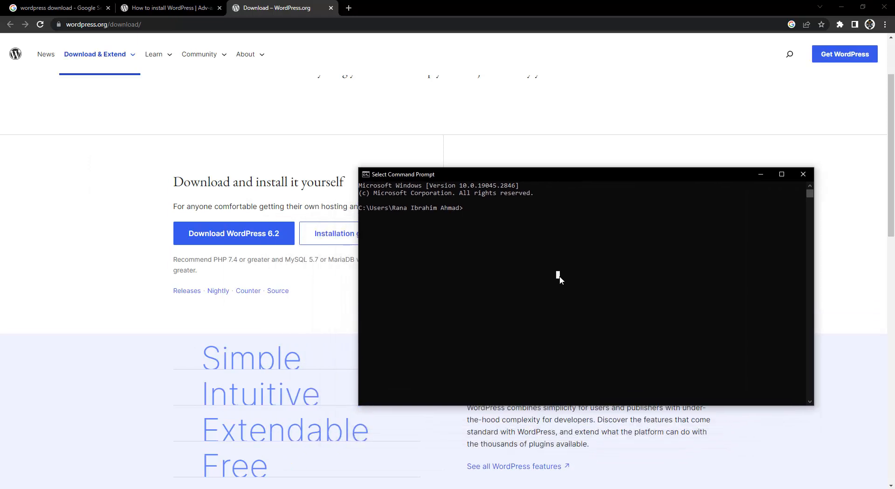
type("php -v")
key("Return")
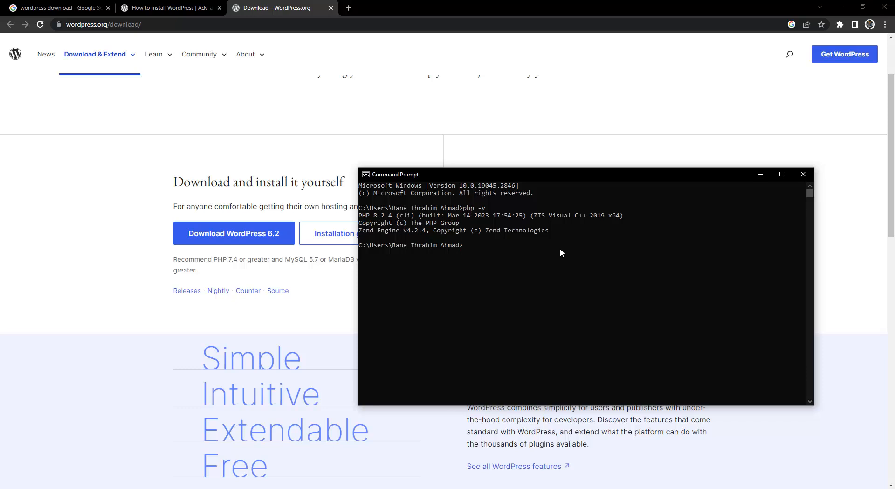
Close Command Prompt, download wordpress-6.2.zip, and maximize the Downloads folder window.
left_click(803, 174)
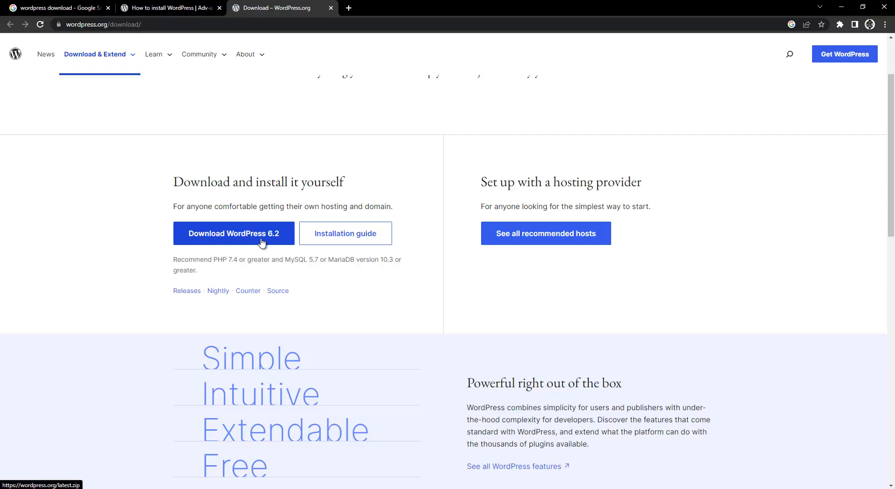
left_click(234, 237)
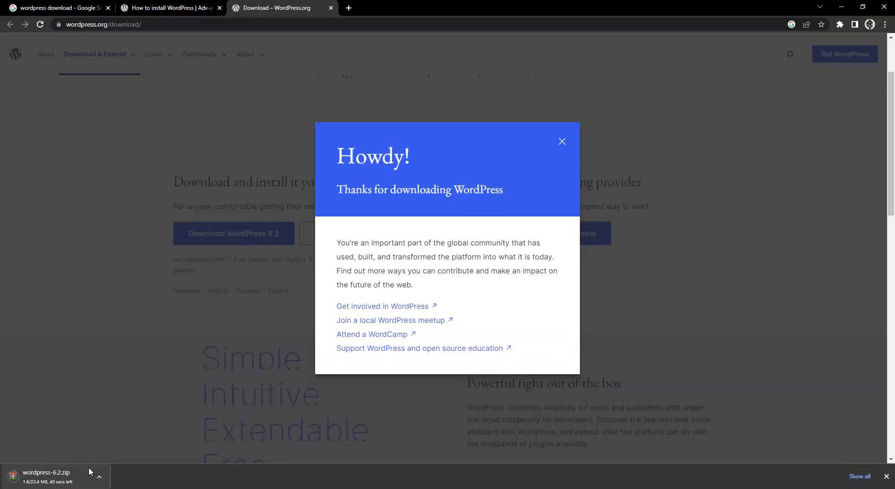
left_click(561, 143)
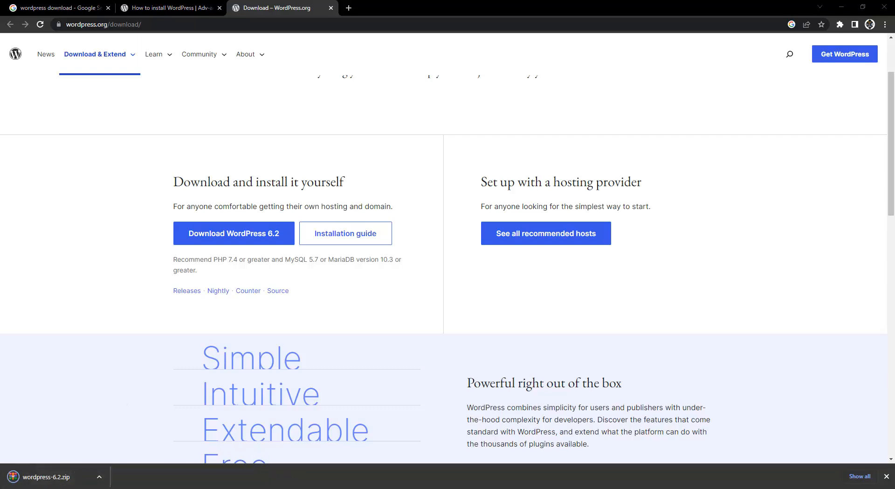
left_click_drag(442, 284, 550, 0)
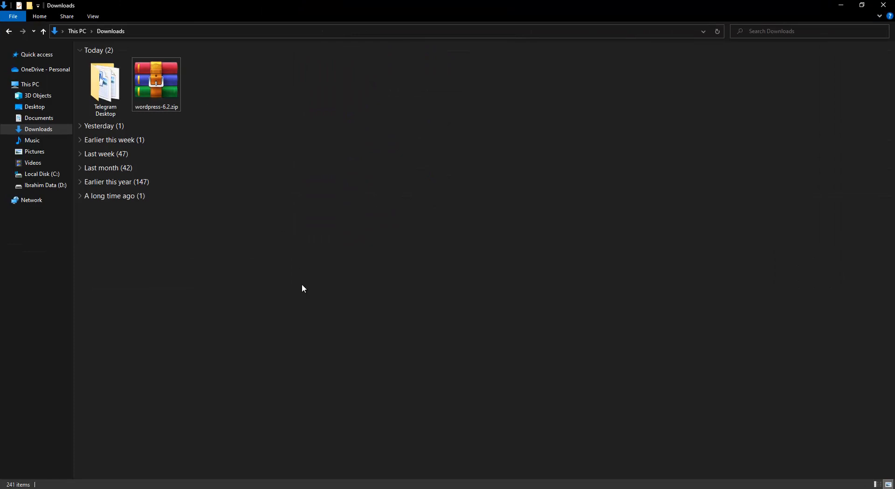
Open wordpress-6.2.zip in WinRAR, dismiss the licence reminder, browse its wordpress folder, then minimize it.
left_click(160, 85)
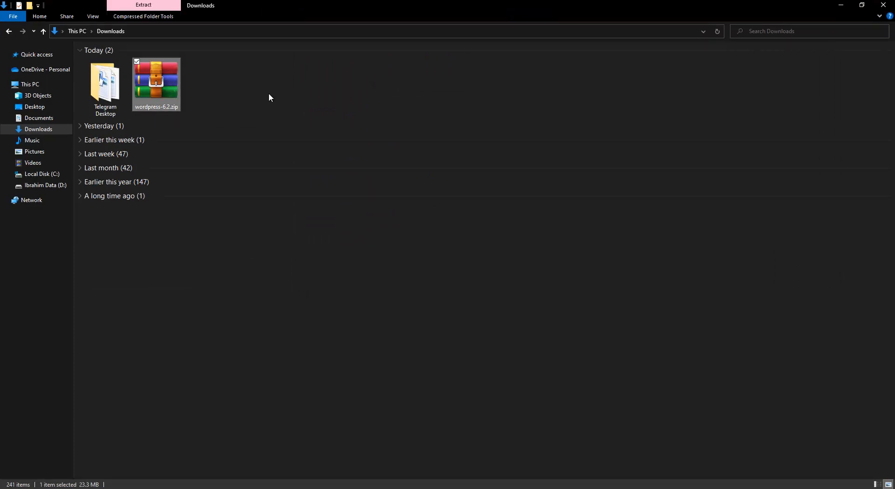
double_click(163, 81)
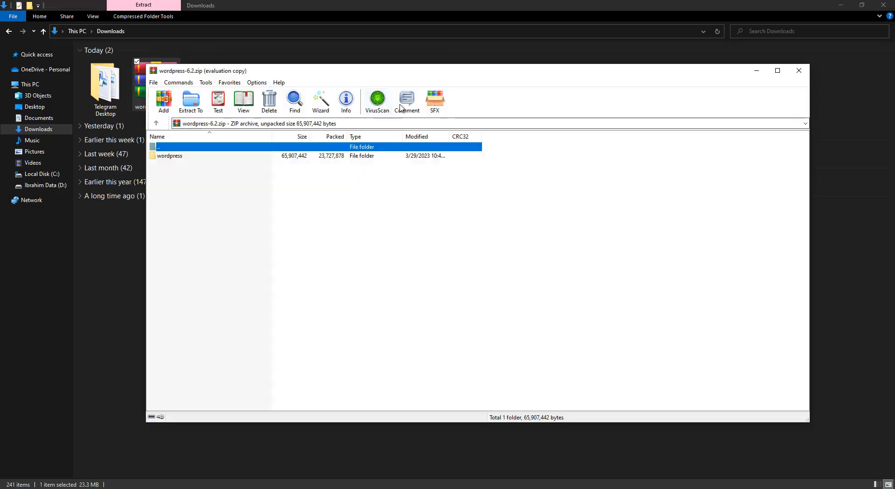
left_click_drag(422, 75, 495, 119)
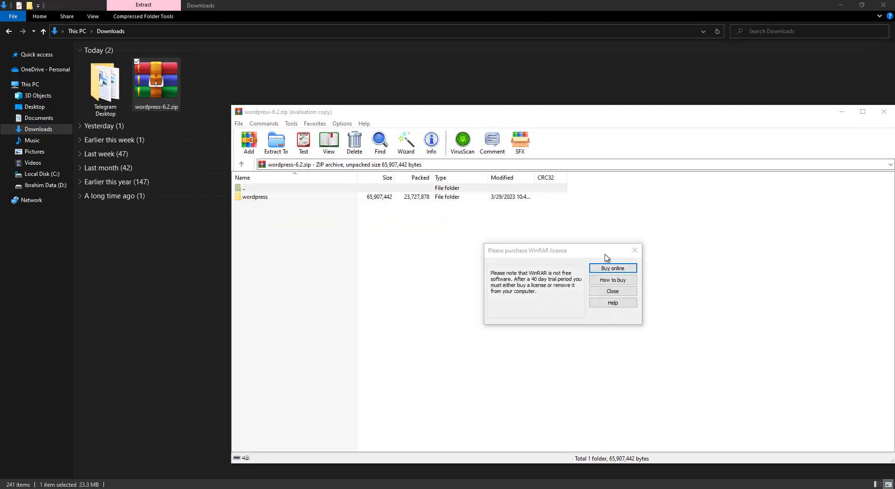
left_click(639, 246)
double_click(255, 197)
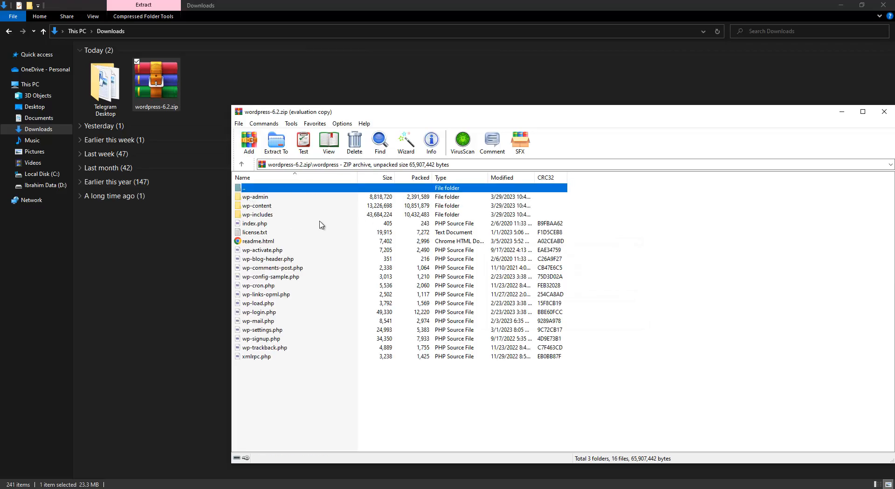
left_click(843, 114)
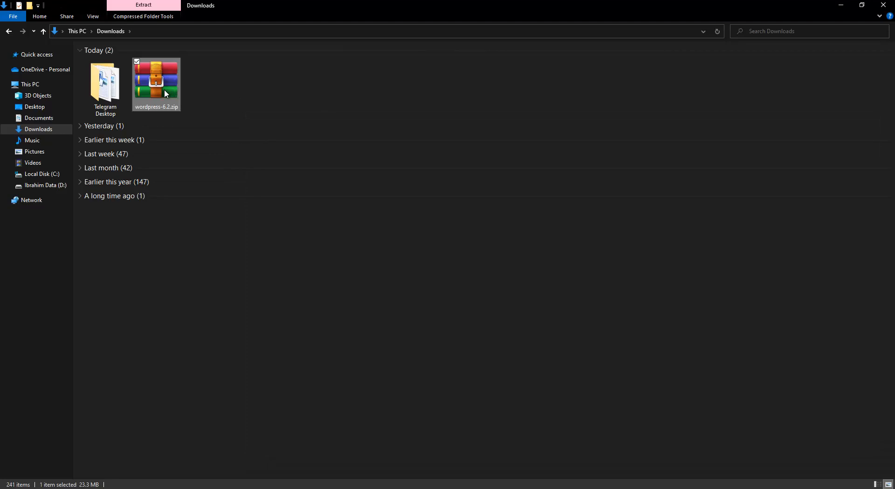
Navigate File Explorer to C:\xampp\htdocs\wevozec\youtube_lectures\wordpress.
left_click(45, 175)
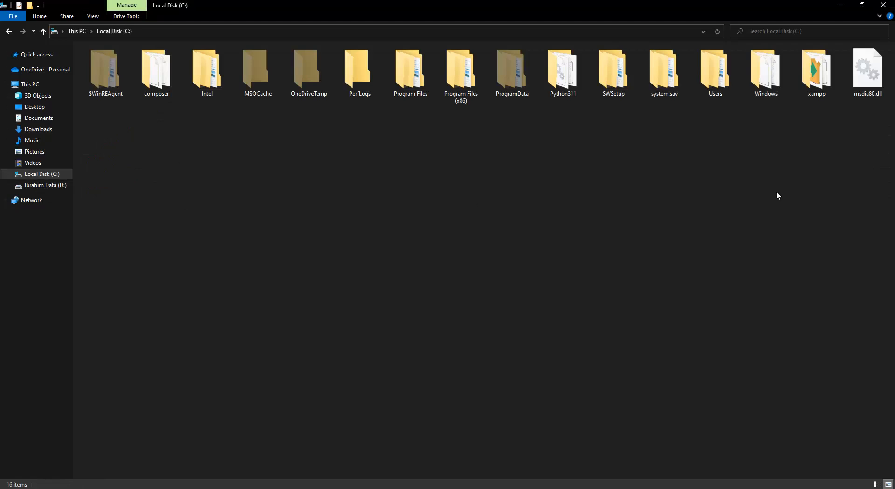
double_click(817, 70)
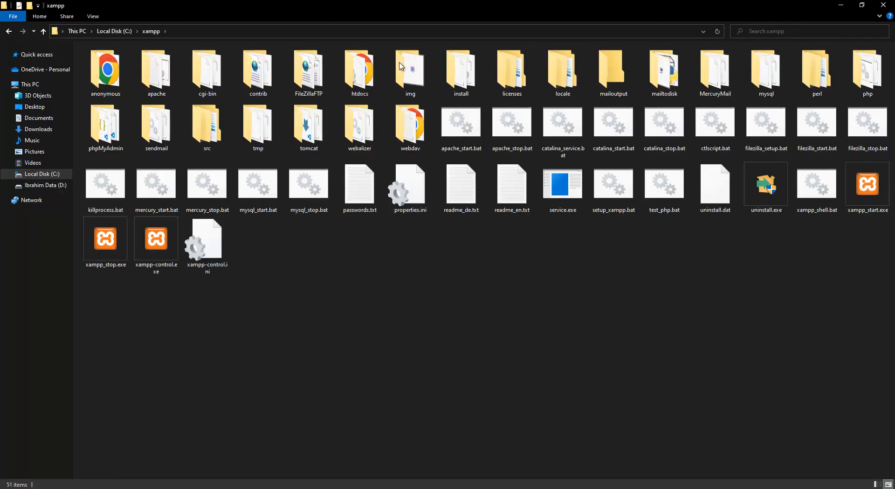
double_click(360, 70)
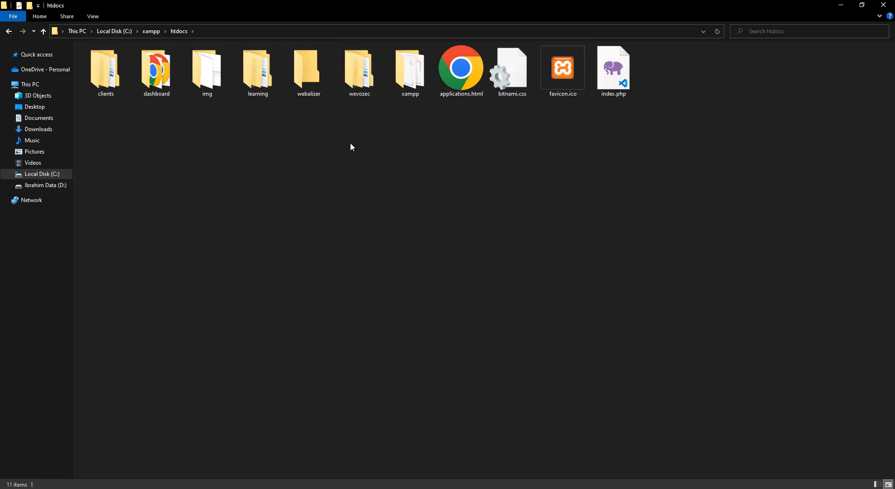
double_click(360, 70)
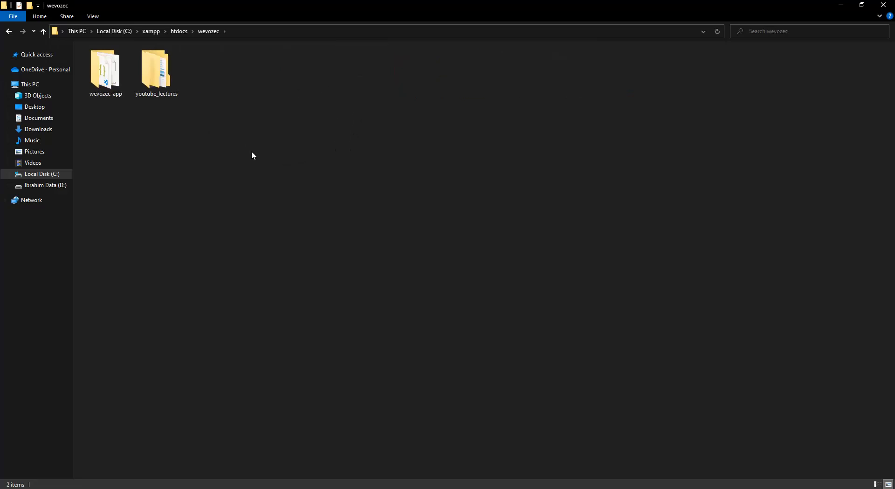
double_click(157, 70)
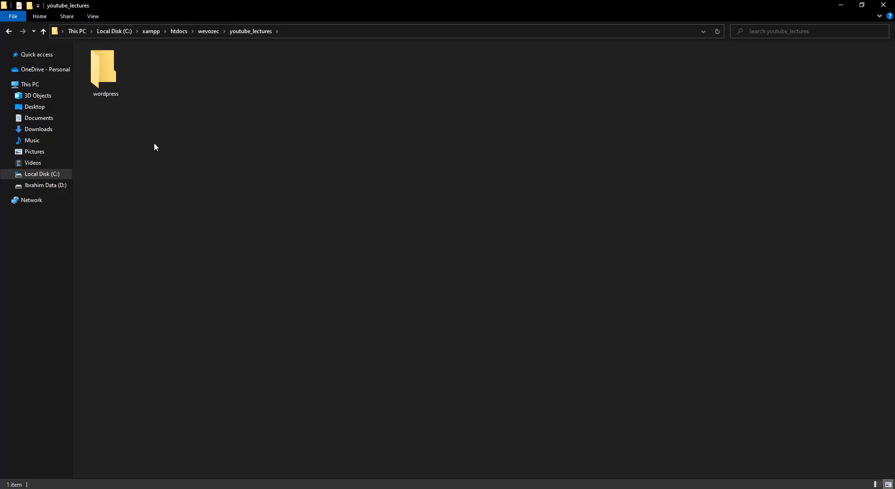
double_click(105, 72)
Paste wordpress-6.2.zip into the folder and use Extract Here to unpack it.
right_click(304, 152)
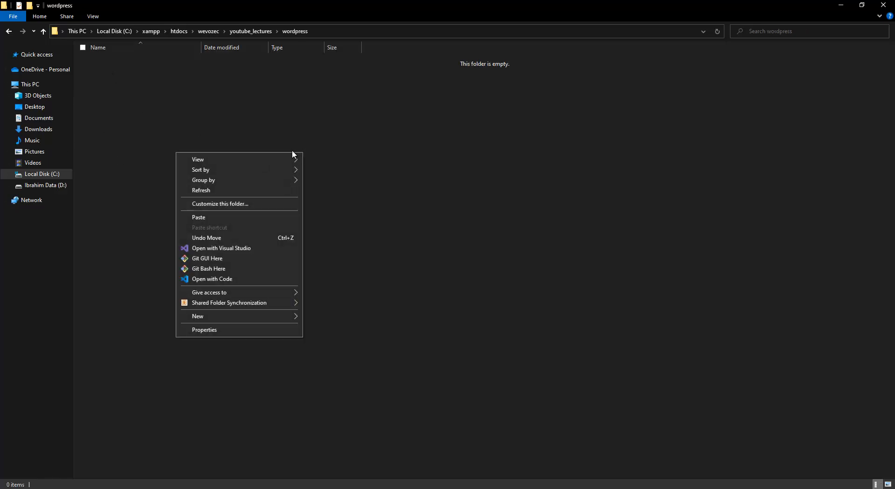
left_click(240, 216)
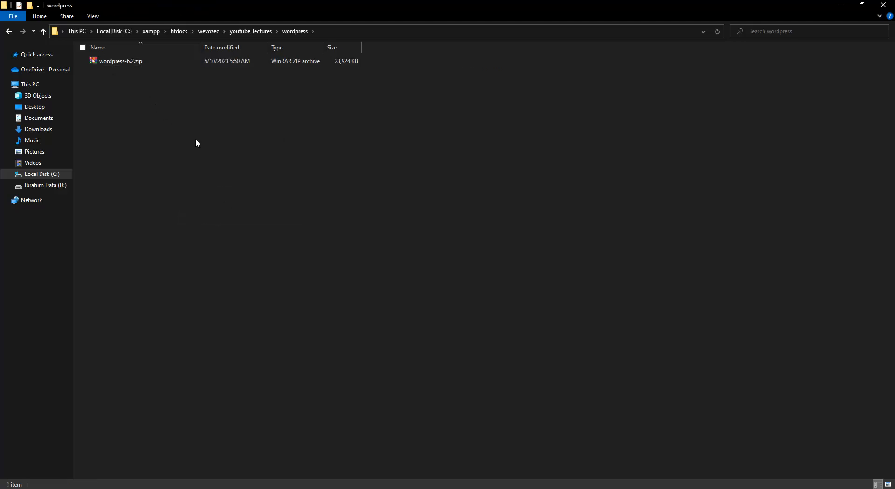
right_click(113, 75)
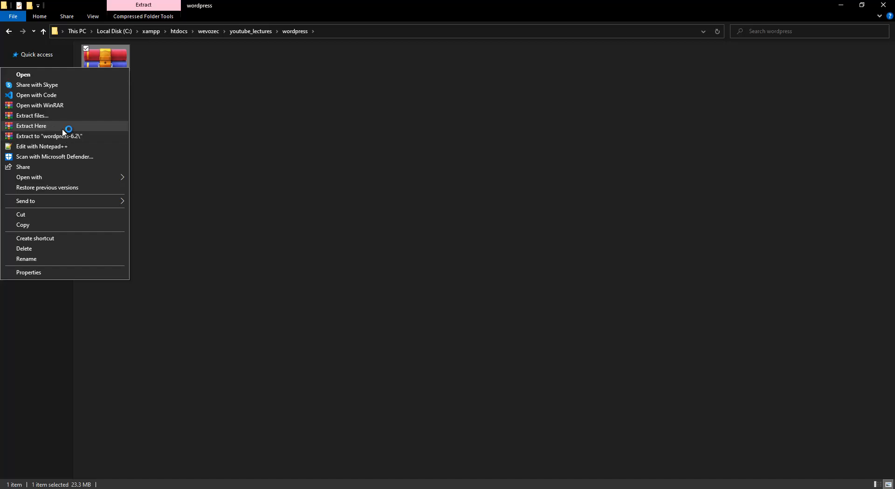
left_click(66, 128)
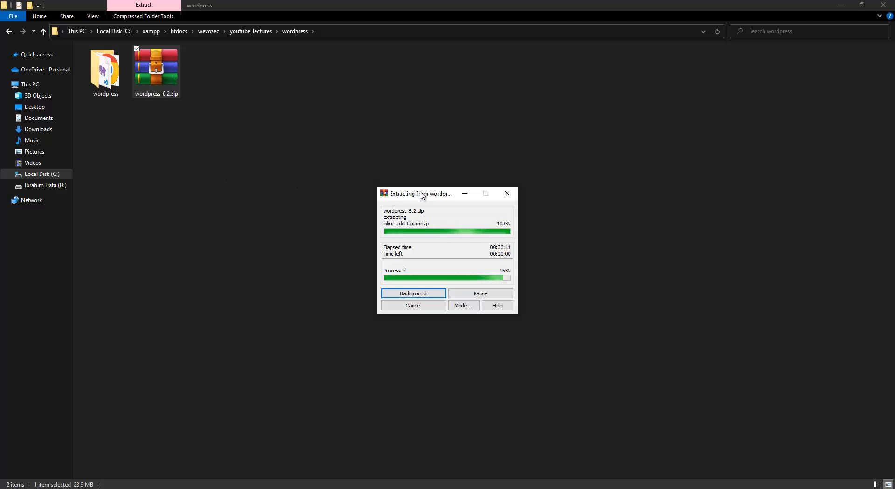
left_click(113, 80)
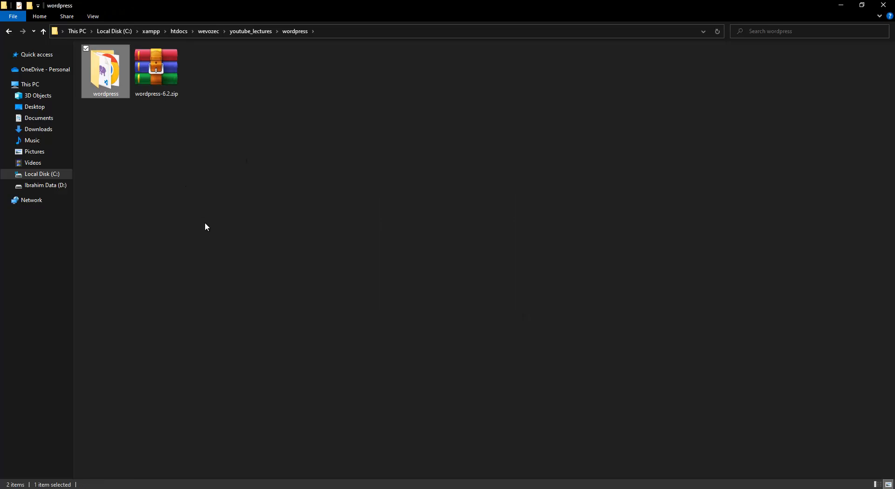
Rename the extracted wordpress folder to the custom site name and select its full folder path.
key("F2")
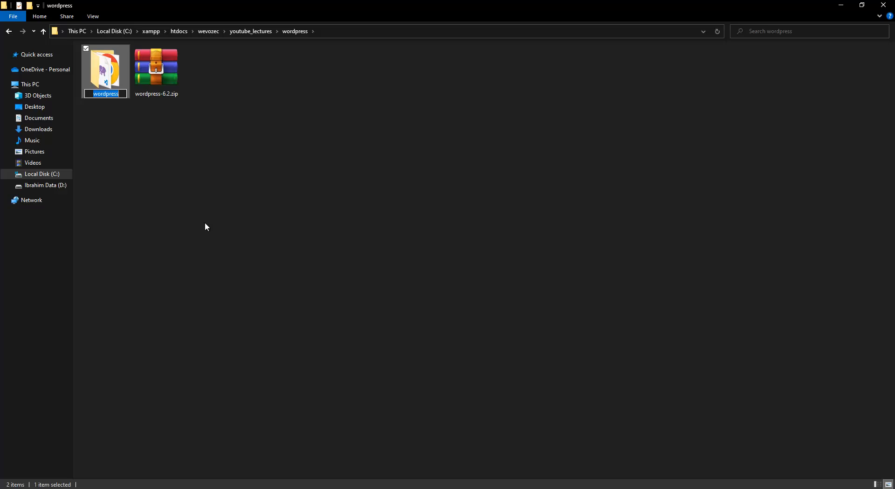
type("abraham")
key("Return")
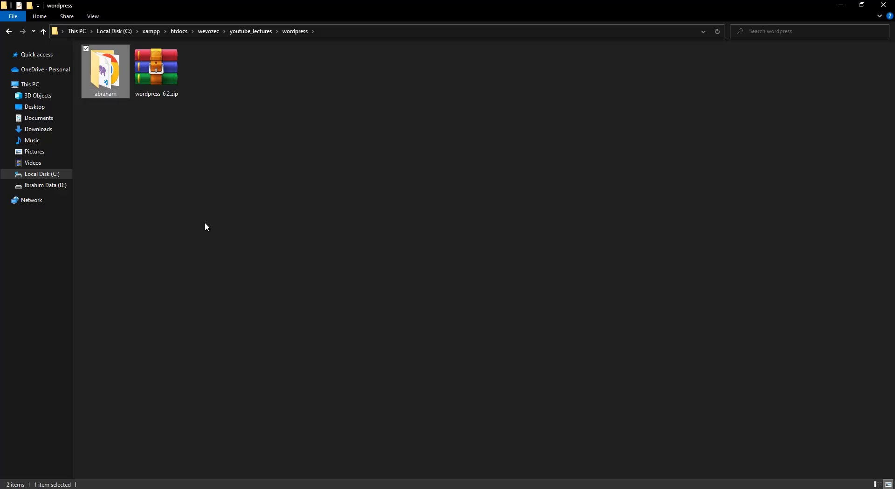
left_click(294, 149)
left_click(340, 32)
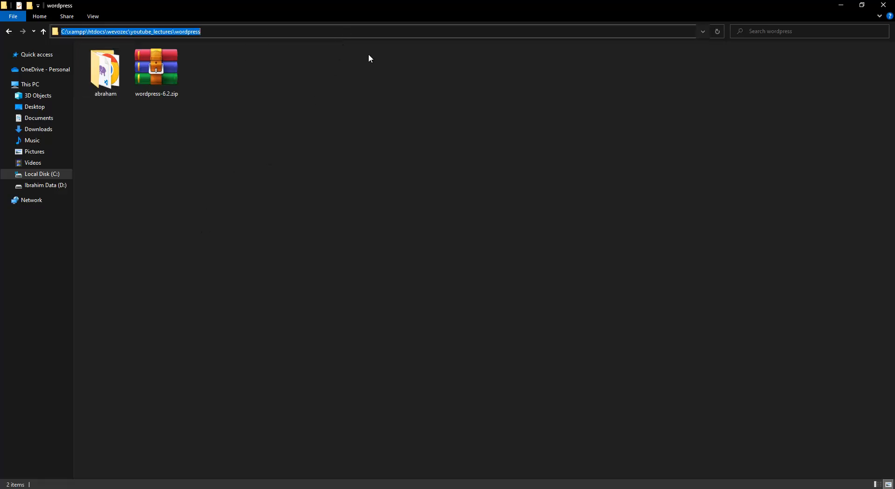
left_click(411, 119)
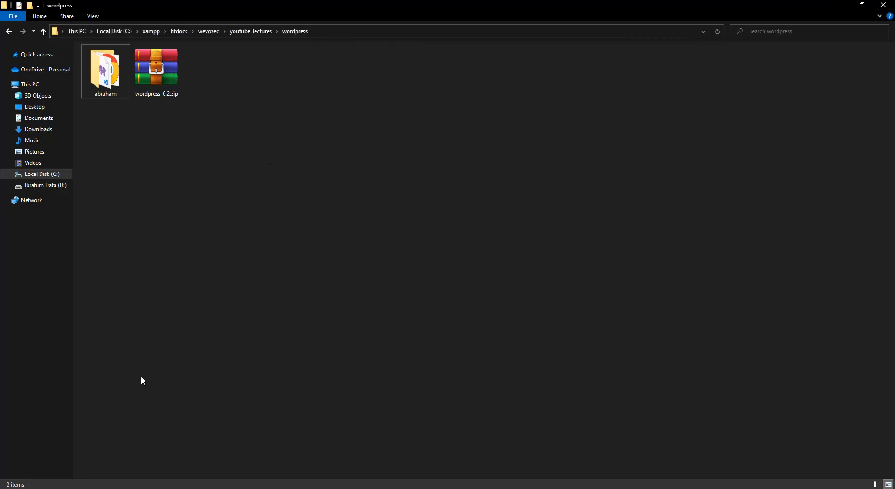
Launch XAMPP Control Panel, start Apache and MySQL, then minimize the panel.
key("super")
type("xam")
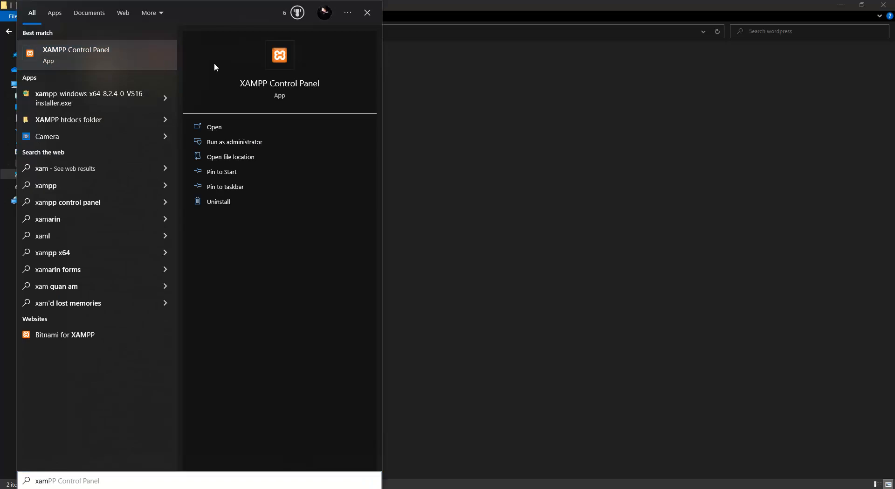
key("Return")
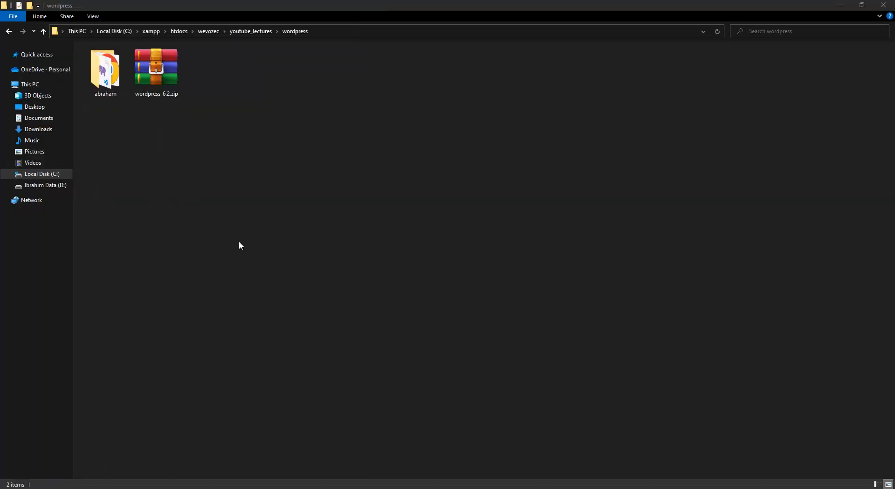
left_click_drag(738, 176, 541, 145)
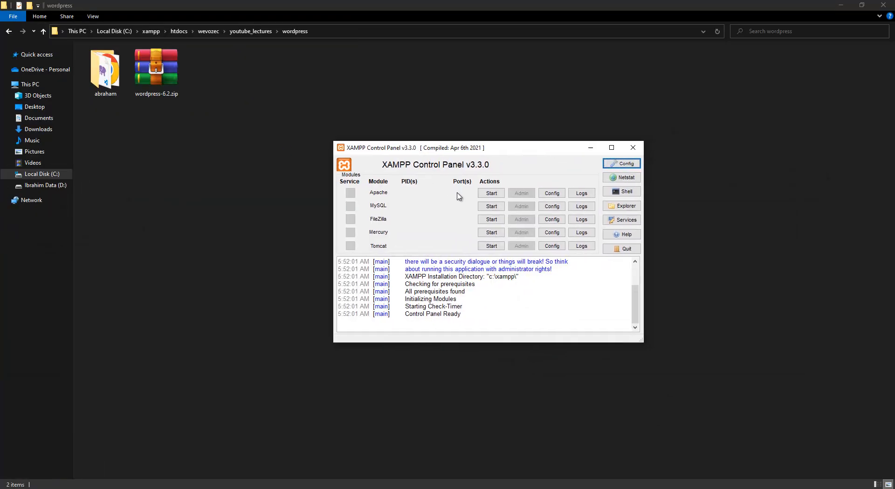
left_click(491, 193)
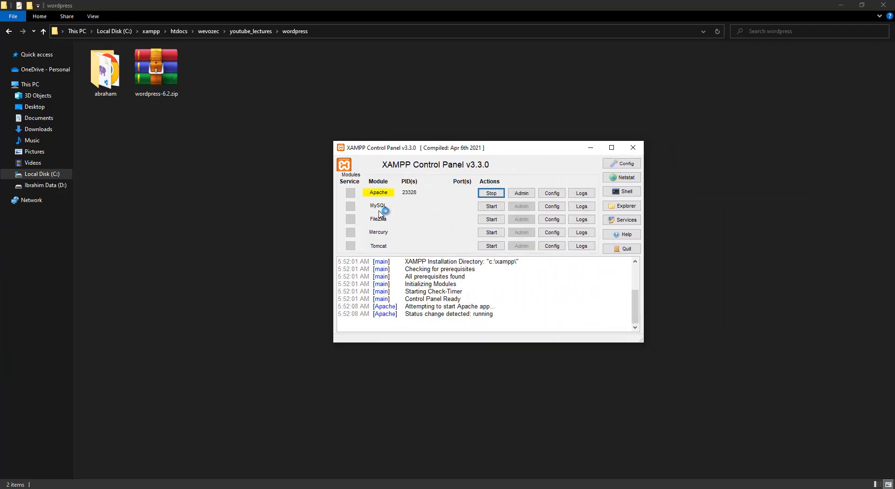
left_click(491, 207)
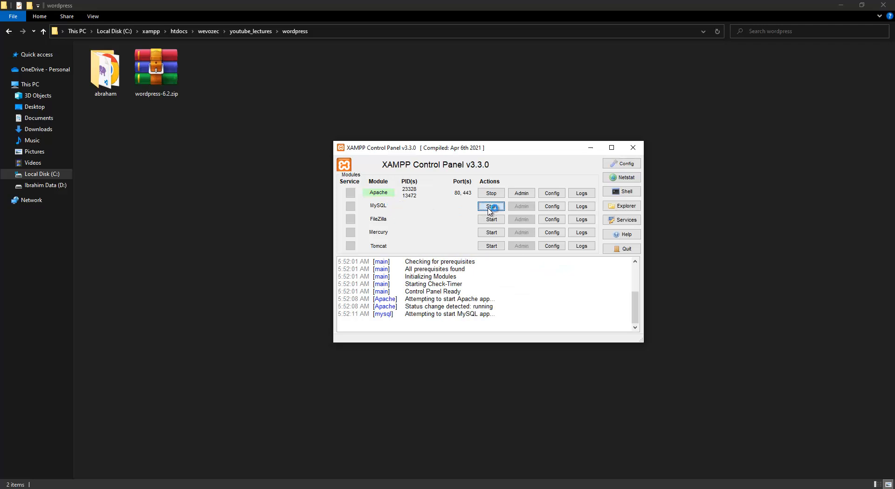
left_click(590, 148)
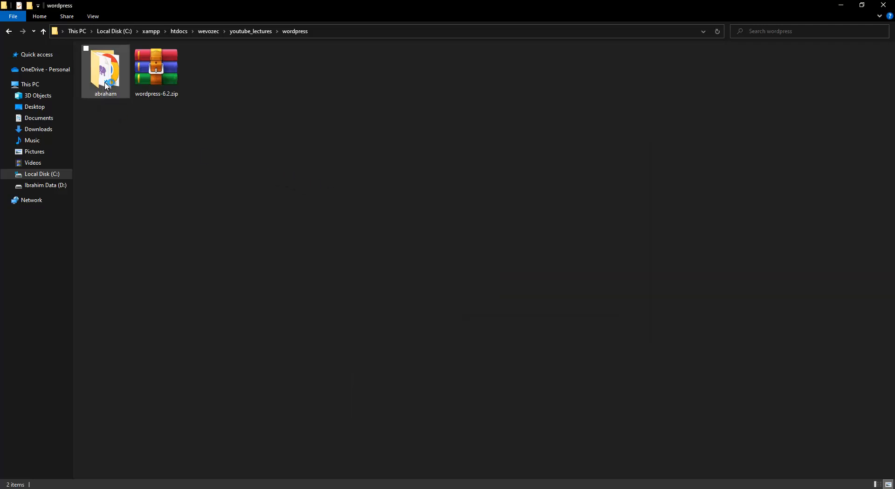
Open the abraham folder and copy its path from wevozec through abraham.
left_click(117, 91)
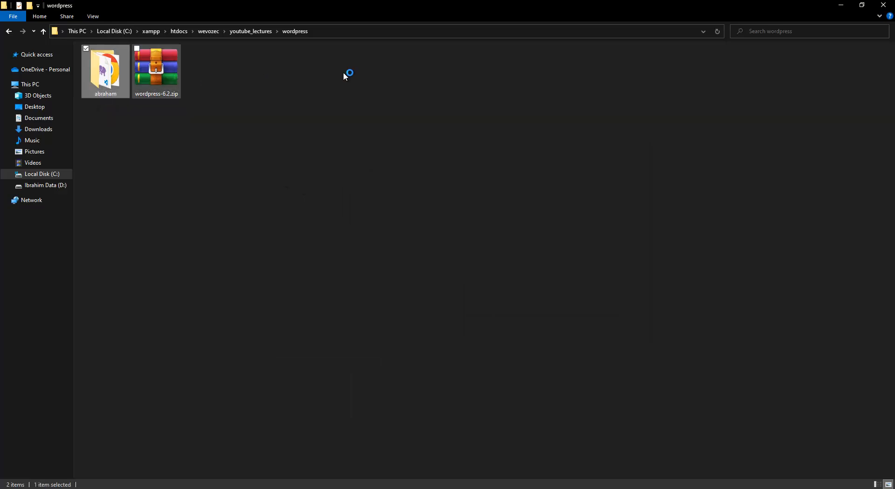
double_click(104, 79)
left_click(384, 32)
left_click(262, 32)
left_click_drag(211, 35, 130, 30)
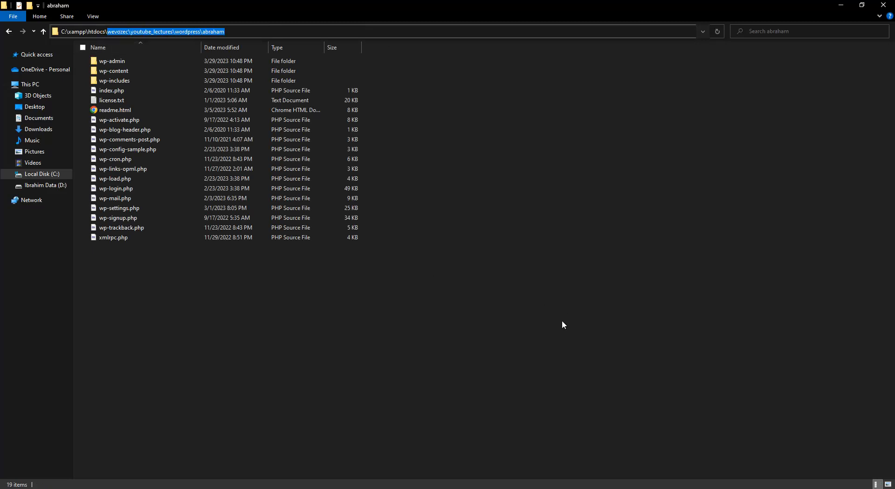
left_click(557, 356)
key("alt+Tab")
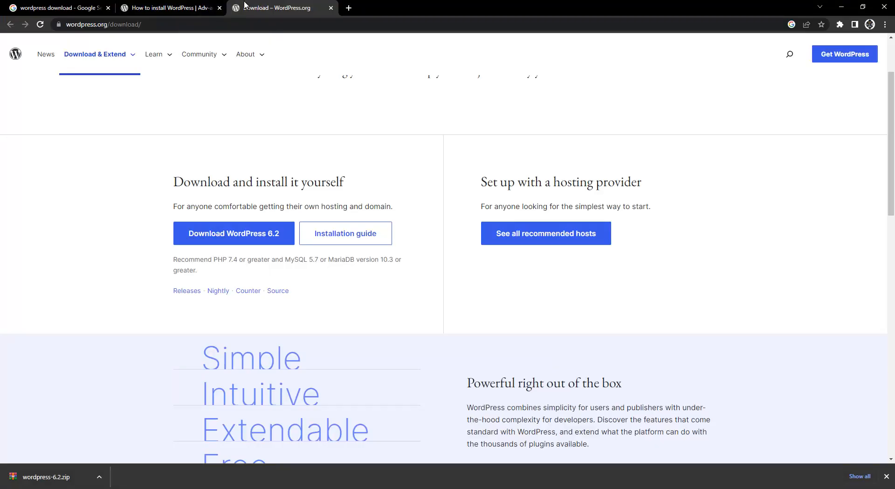
Close the WordPress download tab and open a new browser tab.
left_click(205, 9)
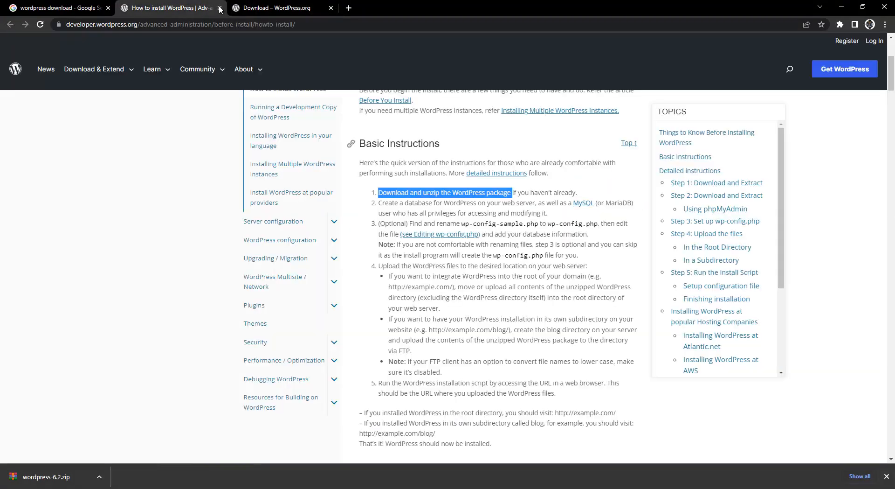
left_click(294, 10)
left_click(331, 8)
left_click(239, 8)
Load the localhost/wevozec/ folder listing in the new tab.
left_click(287, 26)
key("ctrl+v")
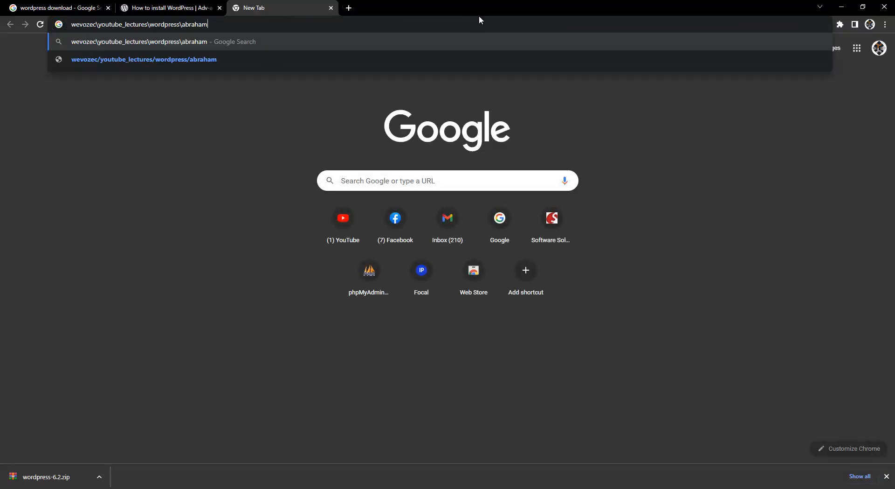
key("ctrl+z")
type("localhost/")
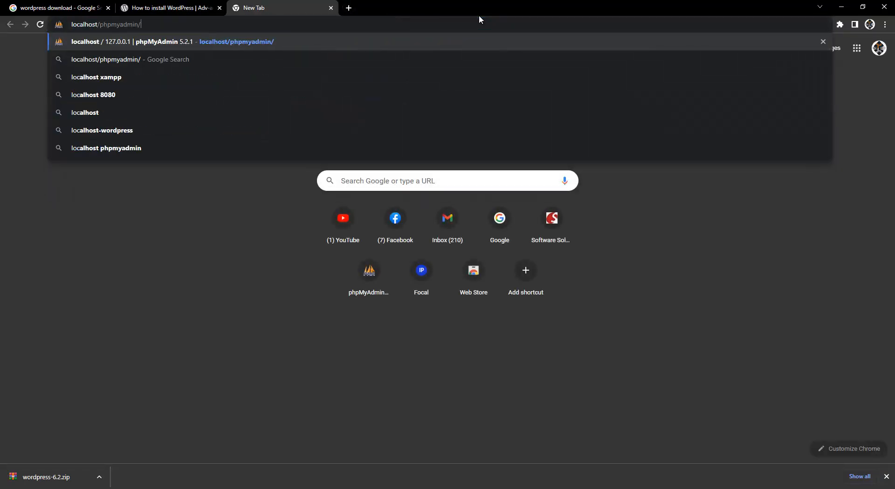
key("BackSpace")
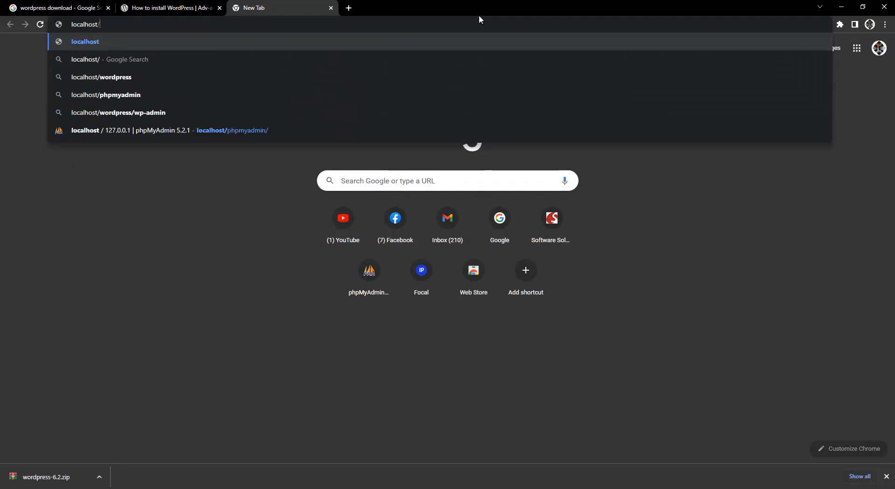
type("wevozec\\youtube_lectures\\wordpress\\abraham")
key("Left")
key("Left")
key("Left")
key("Left")
key("Left")
key("Left")
key("Left")
key("Left")
key("Left")
key("Left")
key("Left")
key("Left")
key("Left")
key("Left")
key("Left")
key("Left")
key("Left")
key("Left")
key("Left")
key("Left")
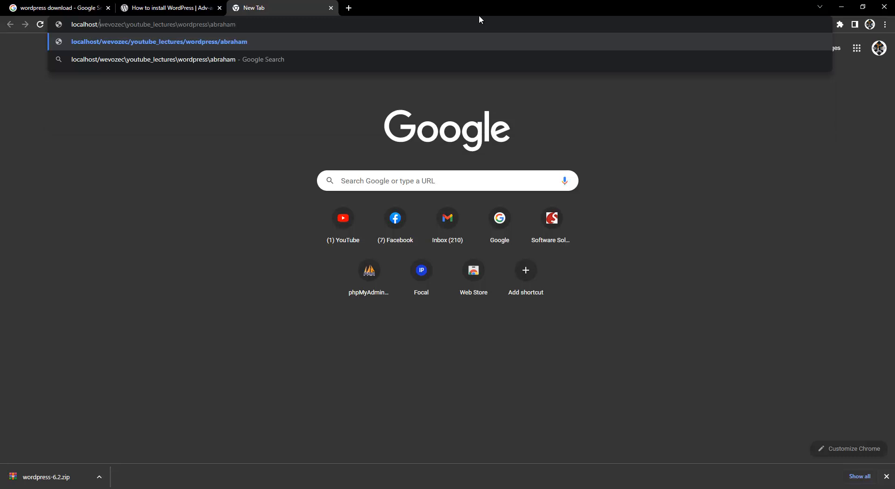
key("BackSpace")
key("ctrl+shift+Right")
key("ctrl+shift+Right")
key("ctrl+shift+Right")
key("ctrl+shift+Right")
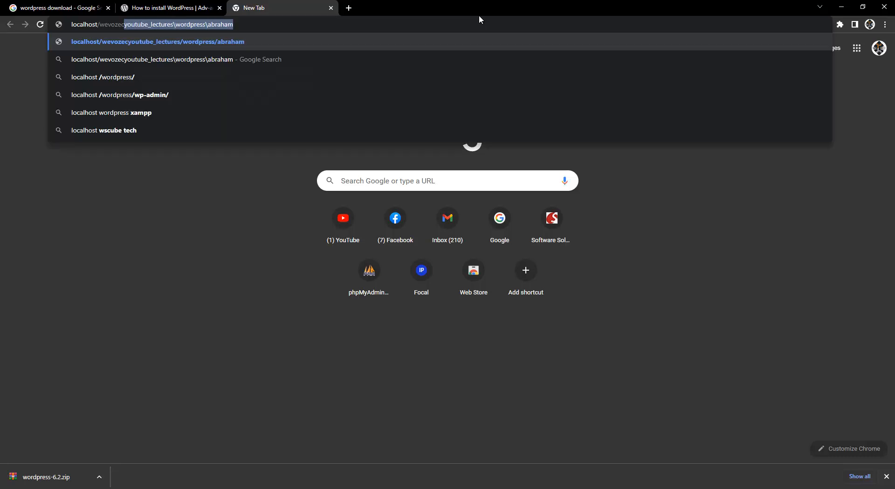
key("BackSpace")
key("Return")
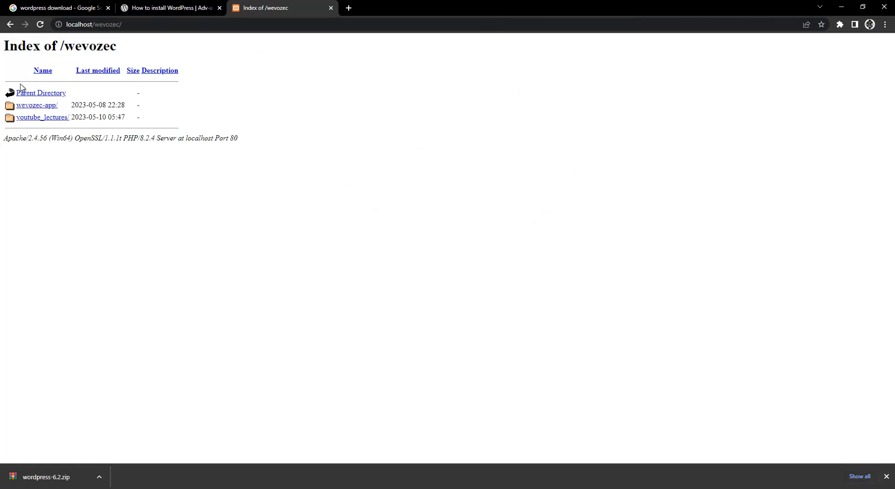
Browse through youtube_lectures and wordpress to open the abraham site.
left_click(41, 118)
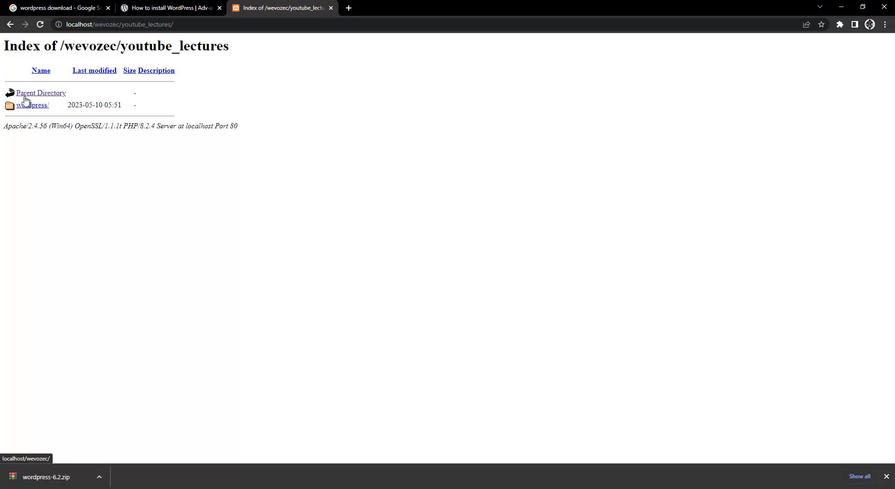
left_click(32, 107)
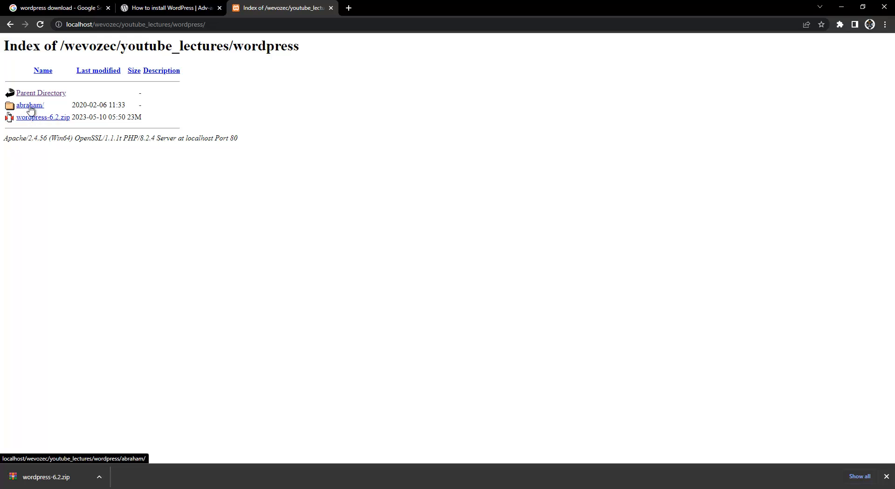
left_click(26, 109)
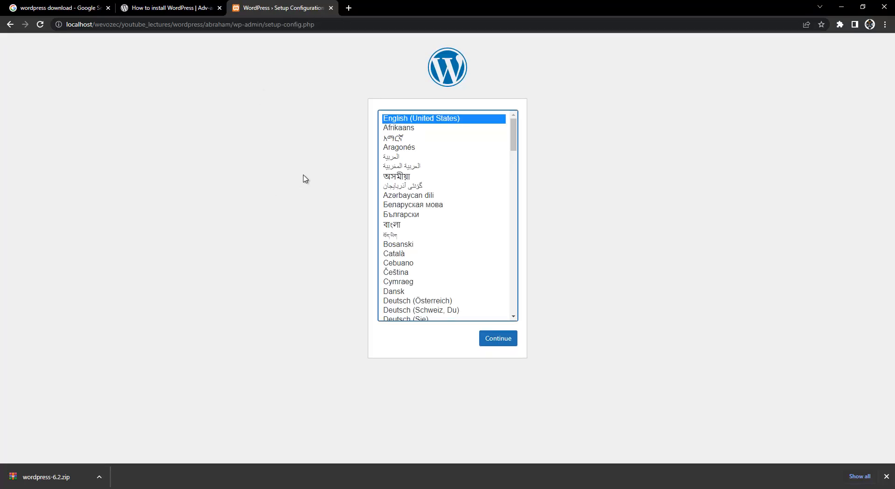
Continue setup in English and dismiss the wordpress-6.2.zip download notice.
scroll(426, 257, "down", 5)
scroll(425, 273, "down", 8)
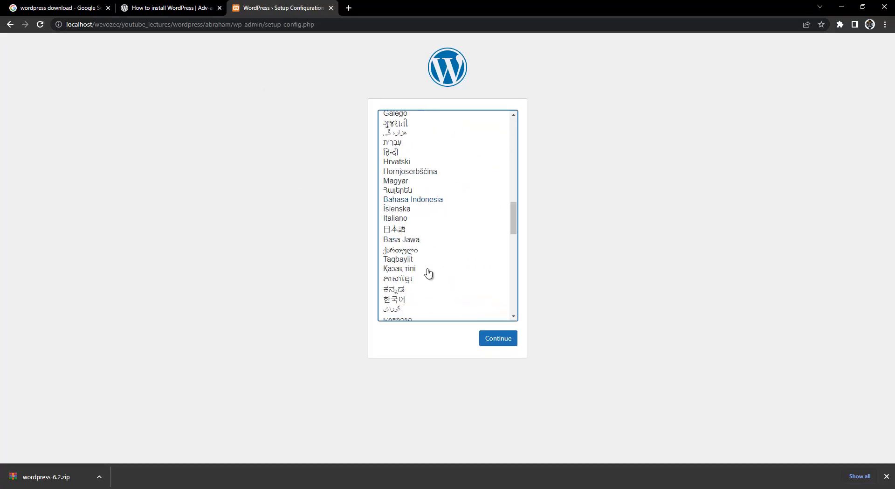
scroll(438, 277, "up", 13)
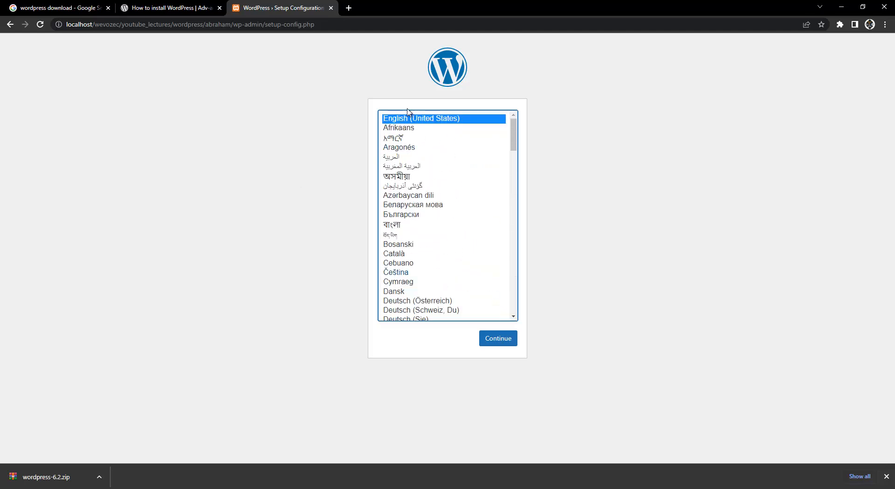
left_click(505, 342)
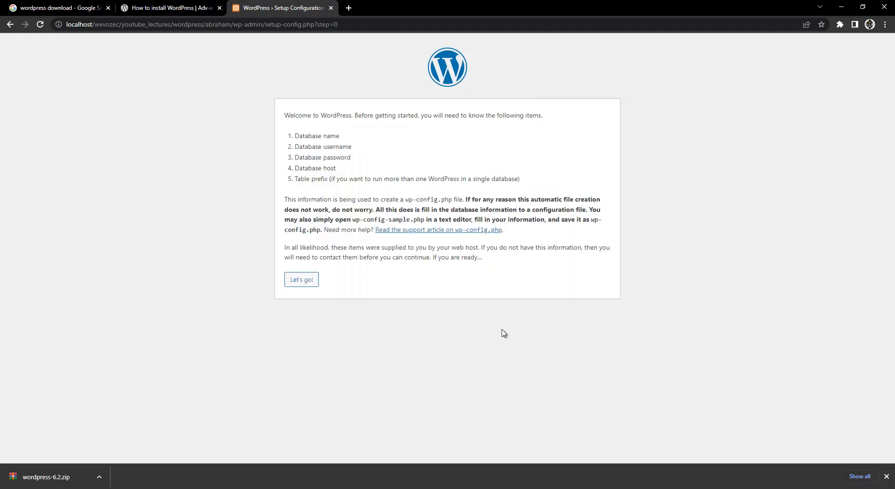
left_click(887, 476)
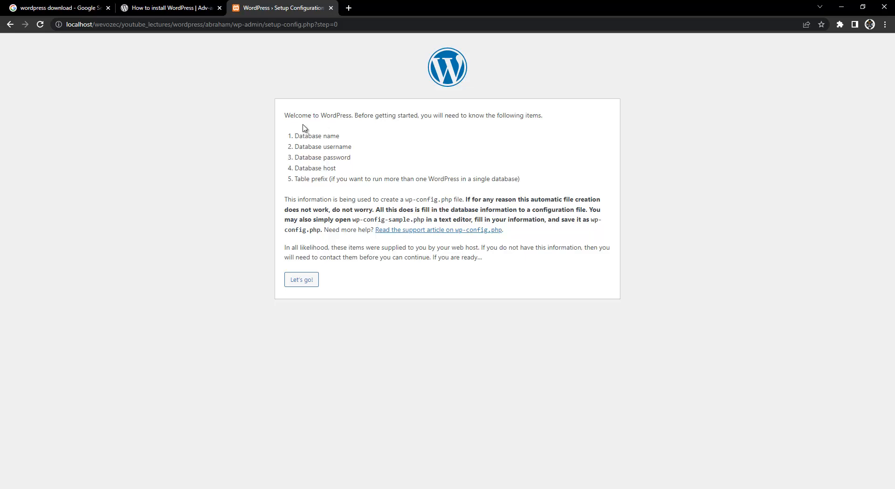
Highlight the list of database details the setup requires, including the password.
left_click_drag(301, 130, 311, 178)
left_click(307, 170)
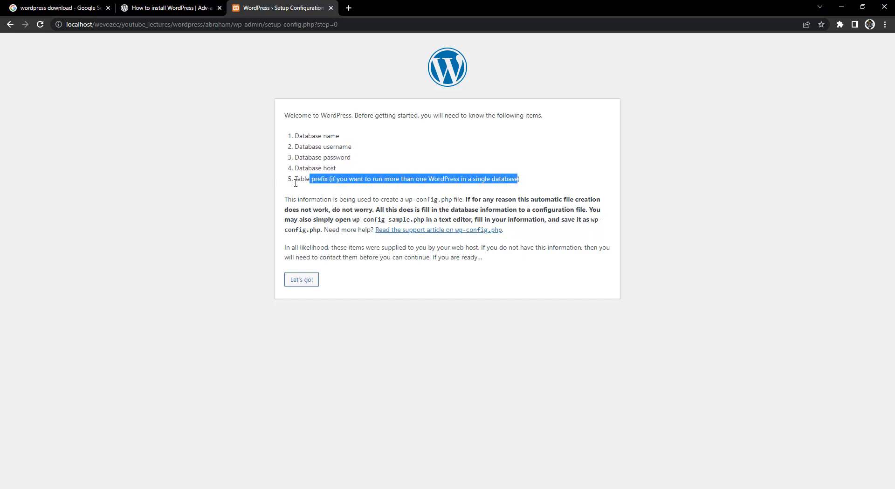
left_click(328, 178)
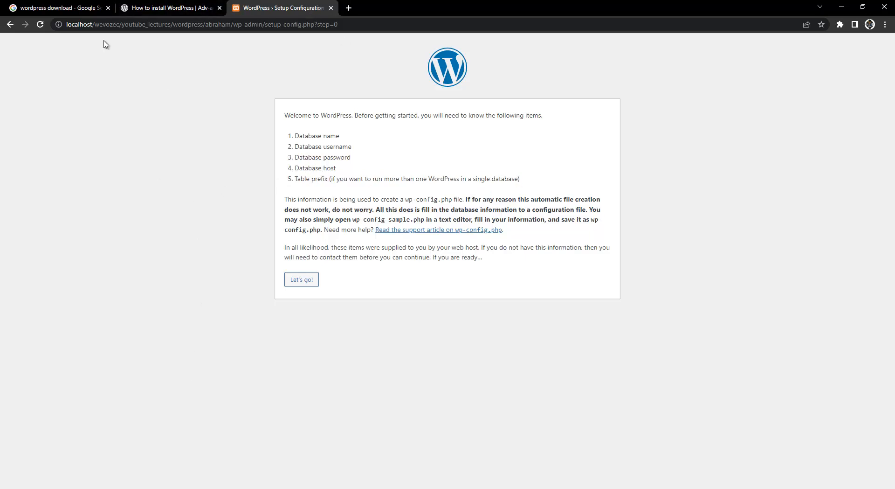
Copy 'localhost' from the address bar and paste it into a new tab.
double_click(89, 25)
key("ctrl+c")
key("ctrl+t")
key("ctrl+v")
Try the phpmyadmin address suggestion, then close the mistaken search results tab.
type("phpmy")
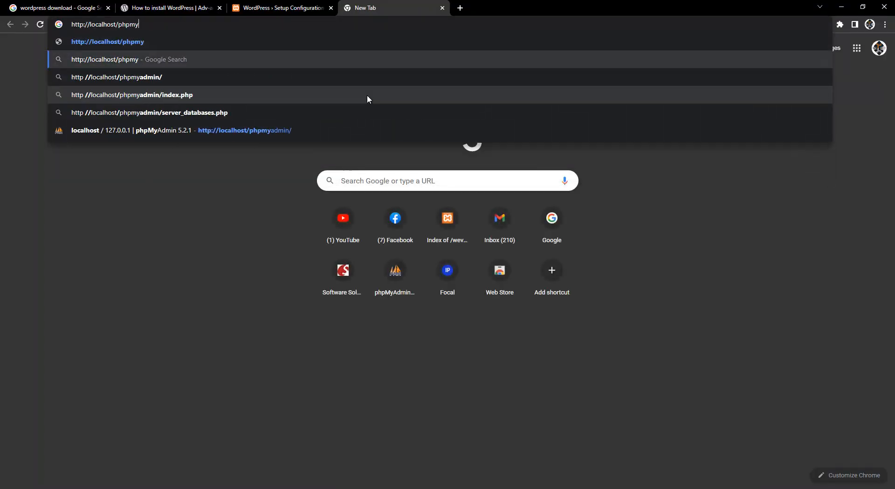
key("Down")
key("Return")
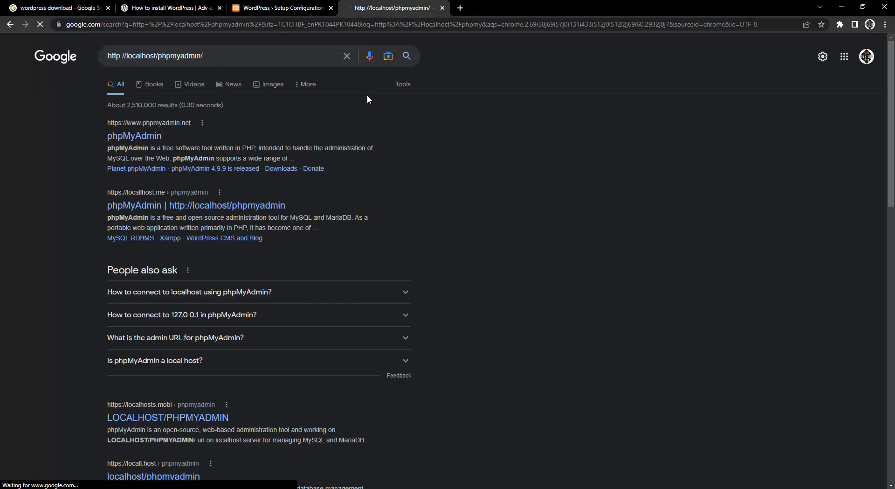
middle_click(409, 3)
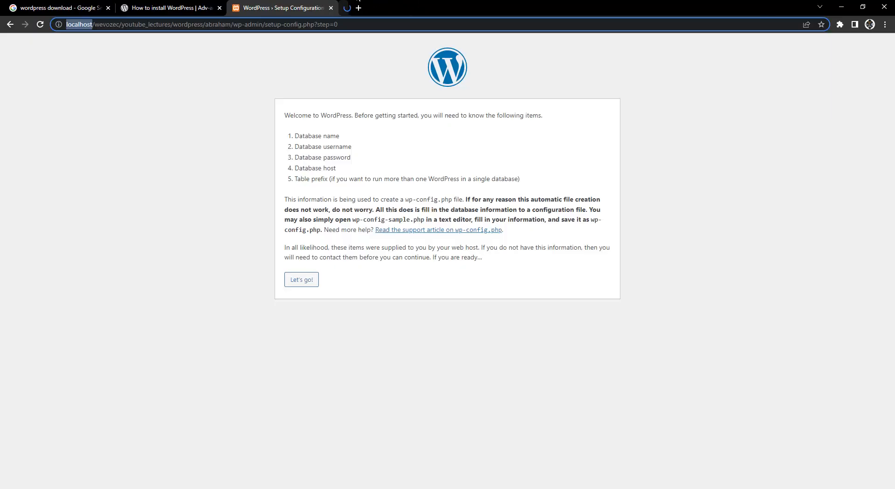
left_click(164, 186)
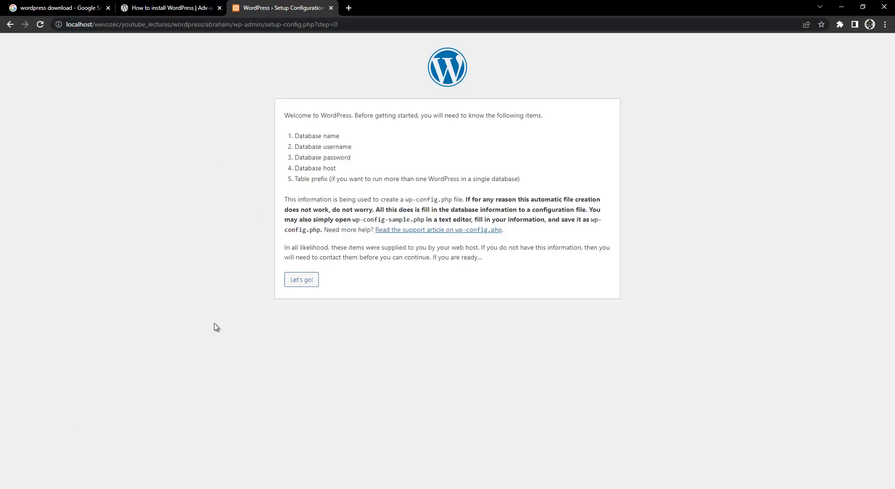
key("alt+Tab")
left_click(299, 5)
Load localhost/phpmyadmin in a new tab.
key("ctrl+t")
type("local")
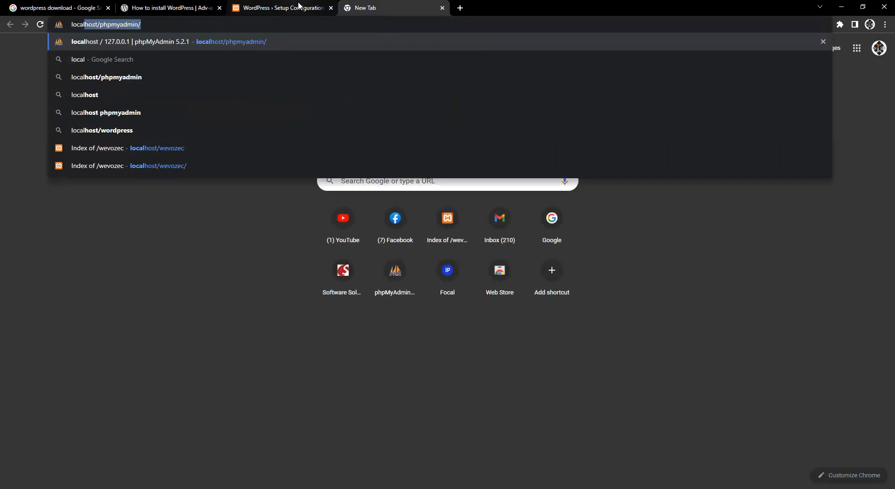
type("host/ph")
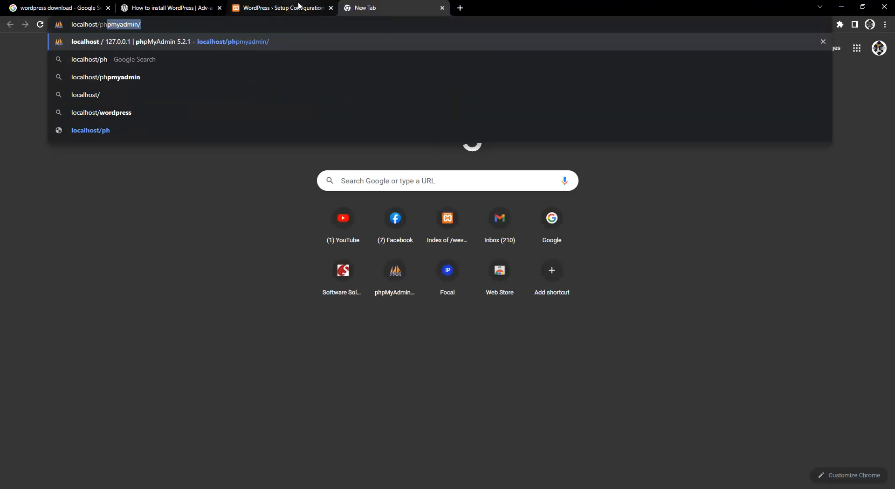
type("pmyadmin")
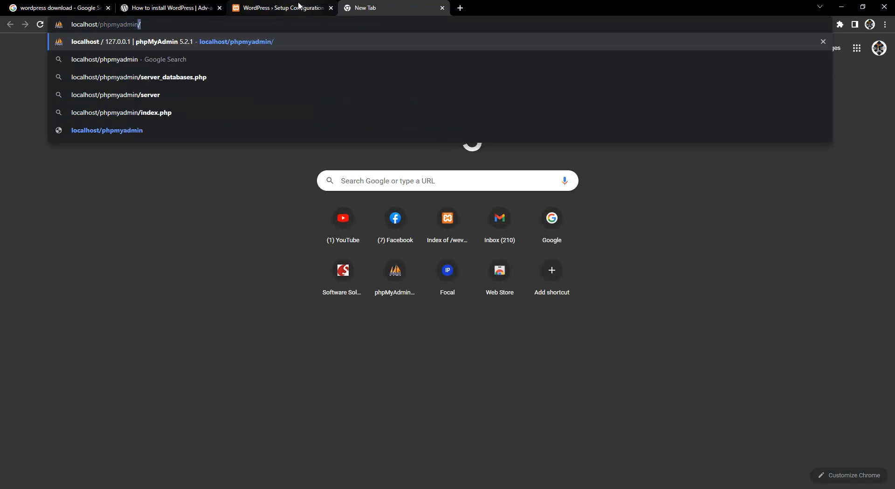
key("Return")
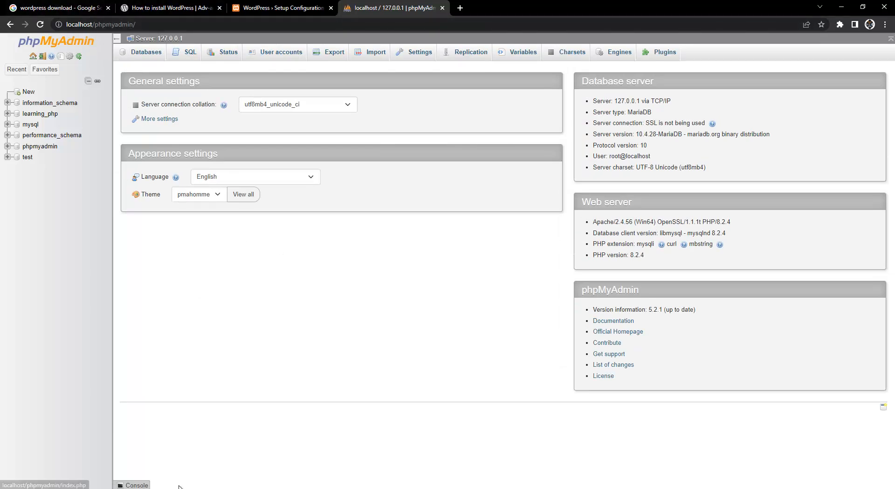
Launch phpMyAdmin from XAMPP's MySQL Admin, close the duplicate tab, and open Databases.
key("alt+Tab")
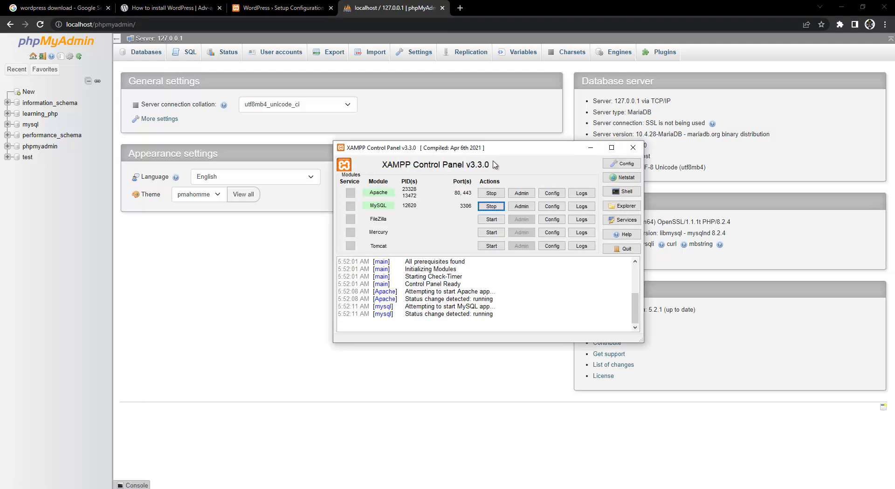
left_click(528, 207)
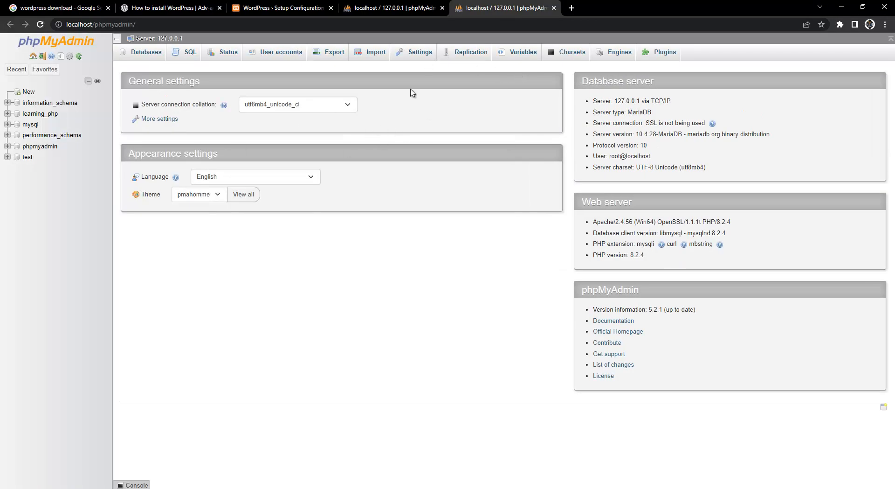
left_click(424, 7)
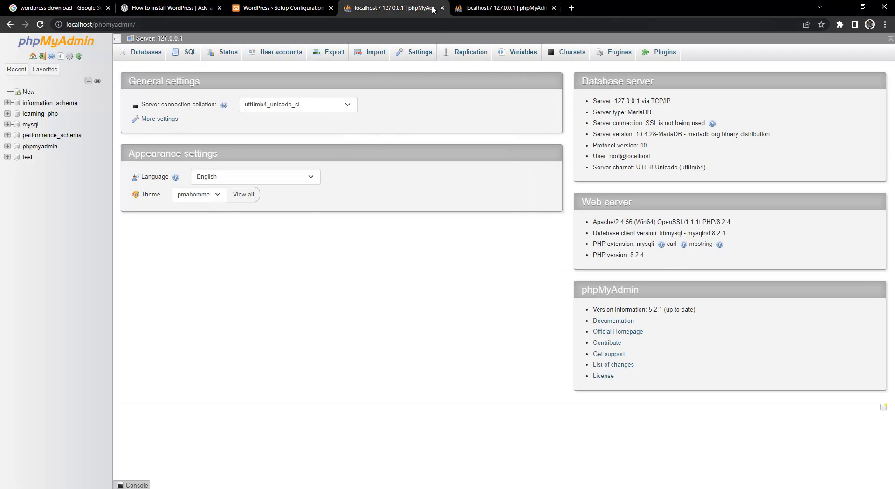
left_click(442, 8)
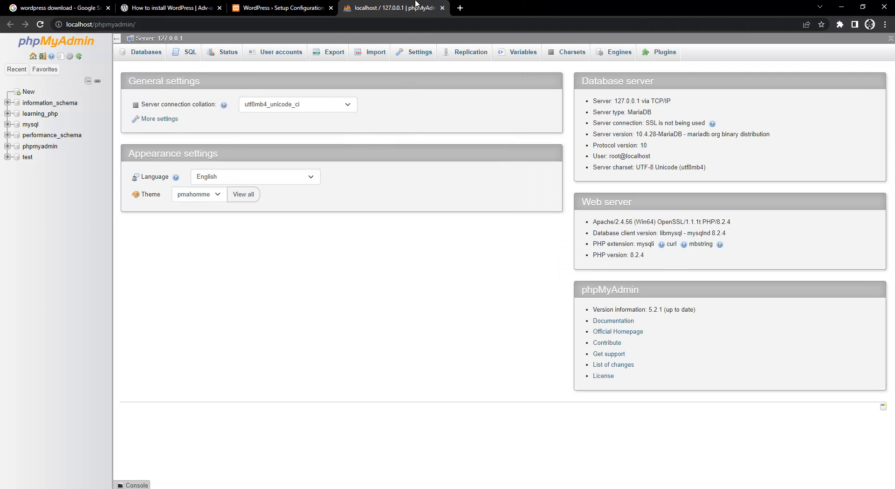
left_click(147, 54)
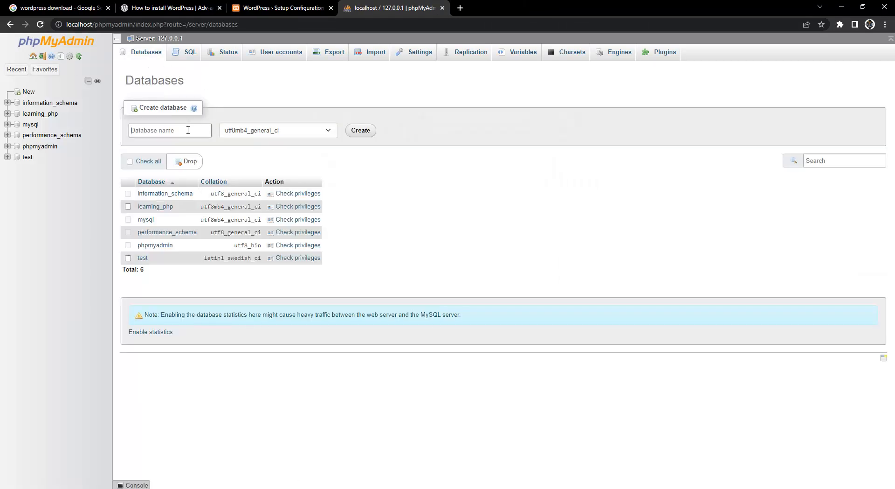
Create the abraham_wp_db database and select its name in the address bar.
type("ab")
type("_db")
left_click(368, 135)
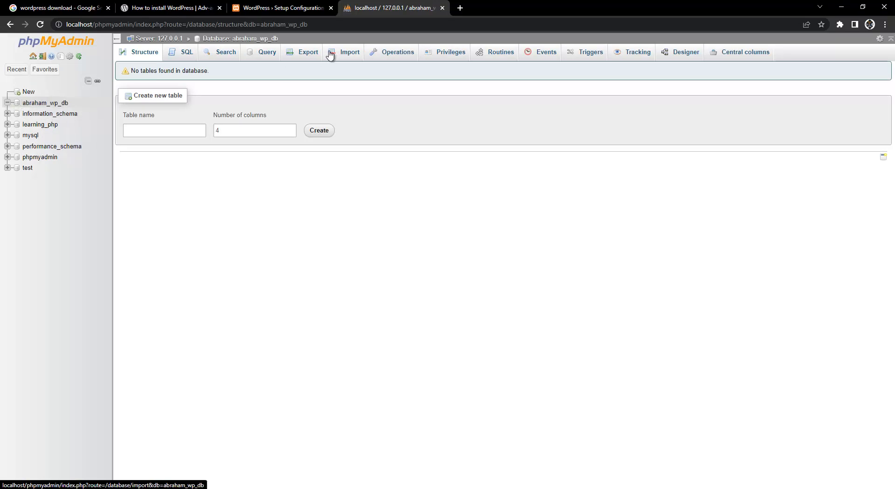
double_click(283, 25)
key("ctrl+c")
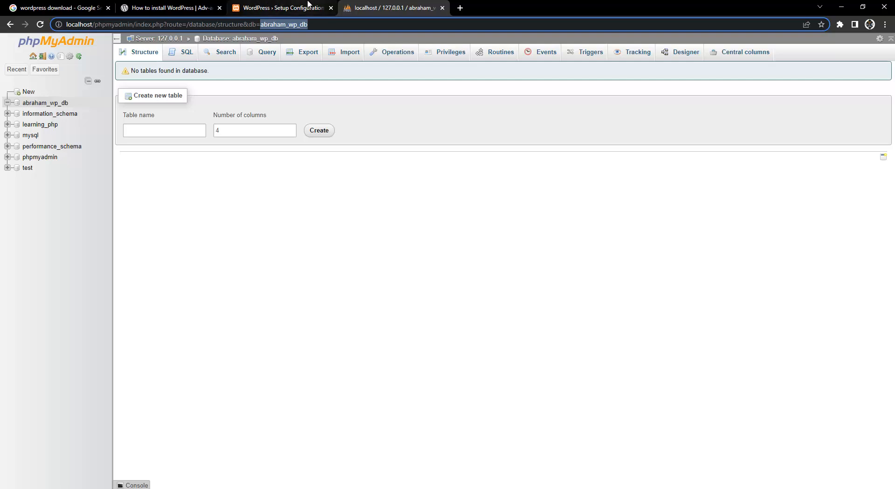
Review the database name, username, password and localhost host requirements on the setup page.
left_click(274, 8)
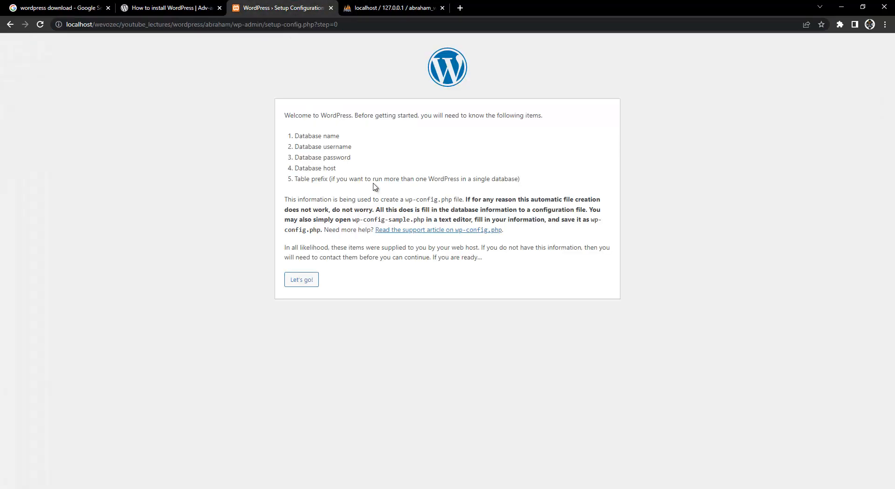
left_click_drag(295, 135, 331, 136)
triple_click(342, 148)
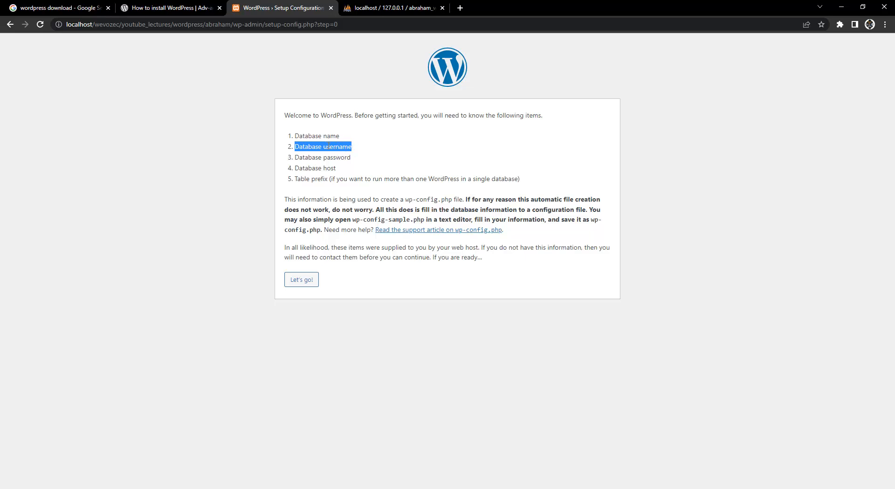
left_click_drag(295, 157, 336, 168)
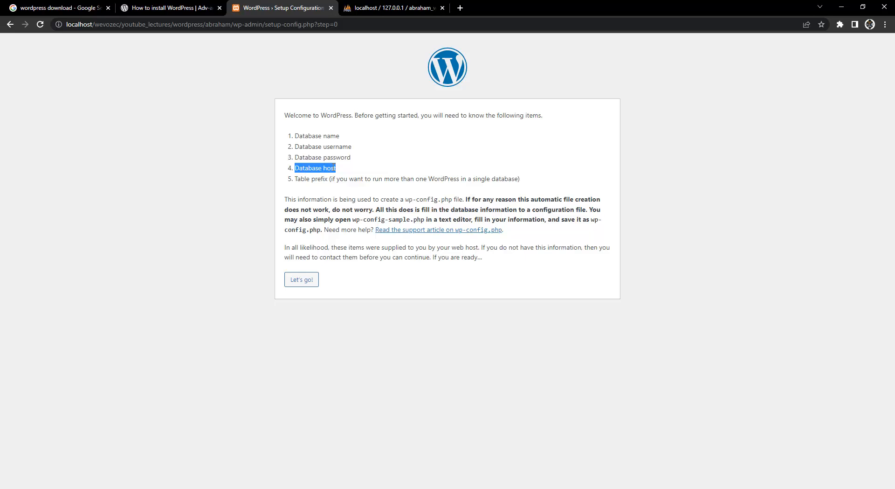
left_click(89, 24)
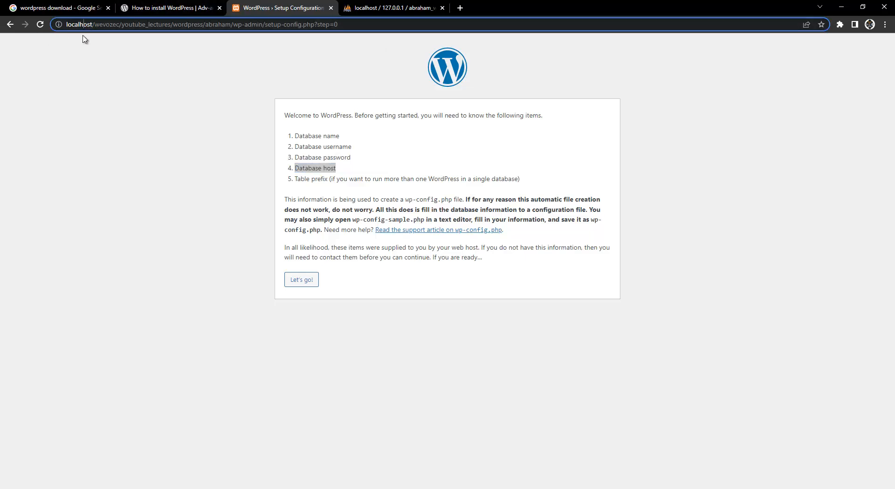
double_click(85, 27)
left_click(320, 203)
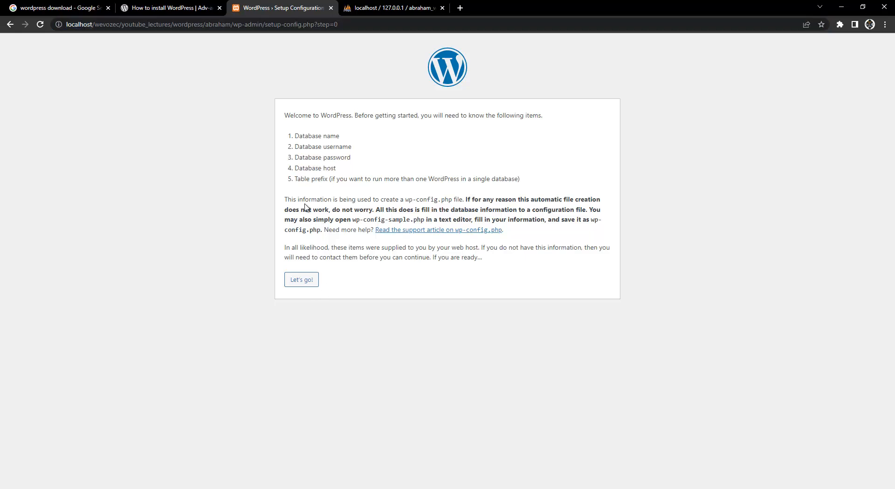
Note the wp-config.php instructions, then show the abraham folder as large icons.
left_click_drag(290, 201, 447, 203)
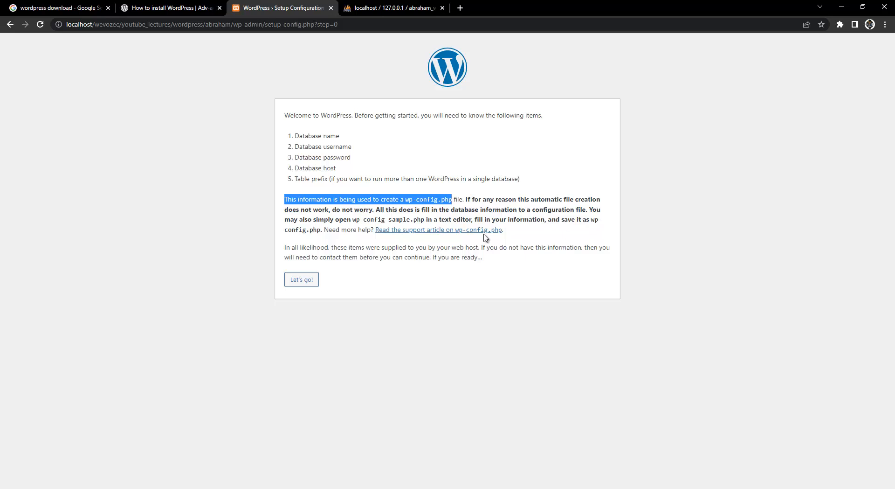
left_click_drag(320, 231, 295, 232)
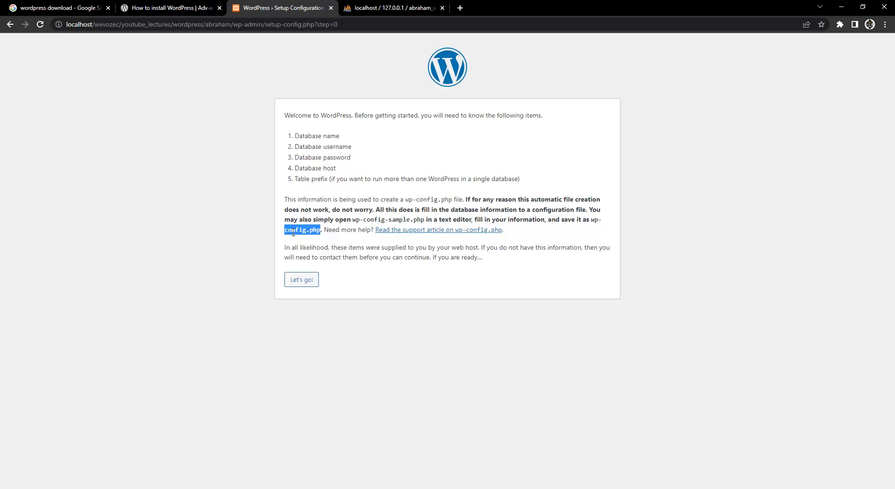
left_click_drag(357, 219, 412, 222)
left_click(207, 245)
left_click(64, 488)
key("ctrl+shift+2")
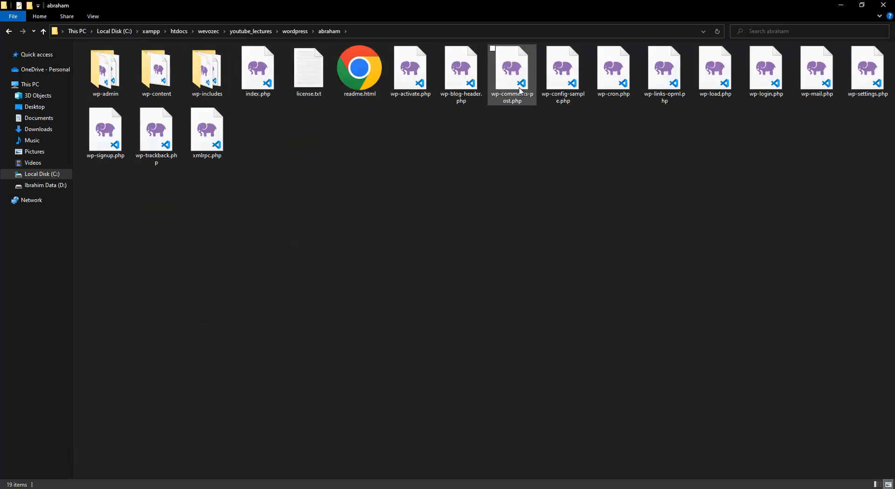
Duplicate wp-config-sample.php, delete the copy again, and minimize File Explorer.
left_click(576, 77)
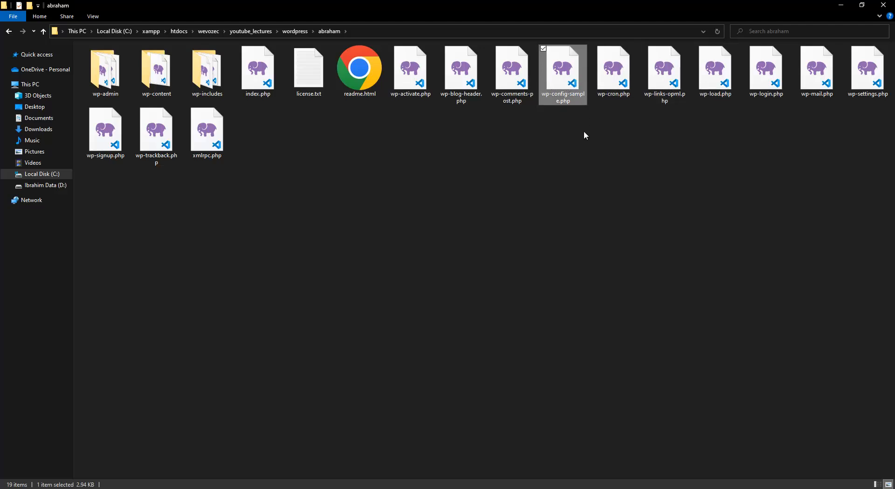
key("ctrl+v")
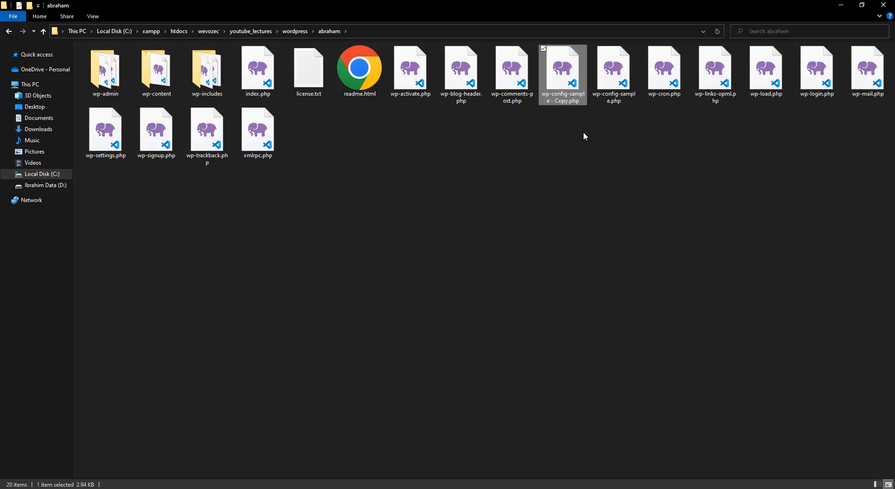
left_click(566, 103)
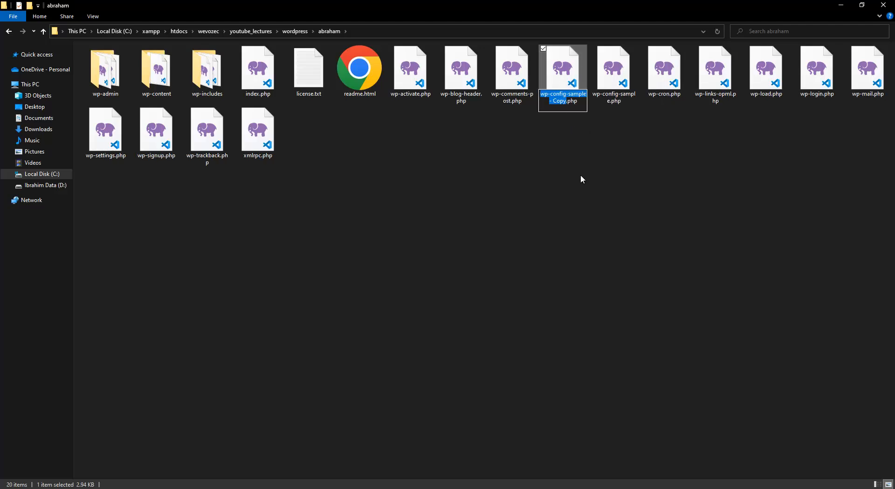
key("Escape")
key("Delete")
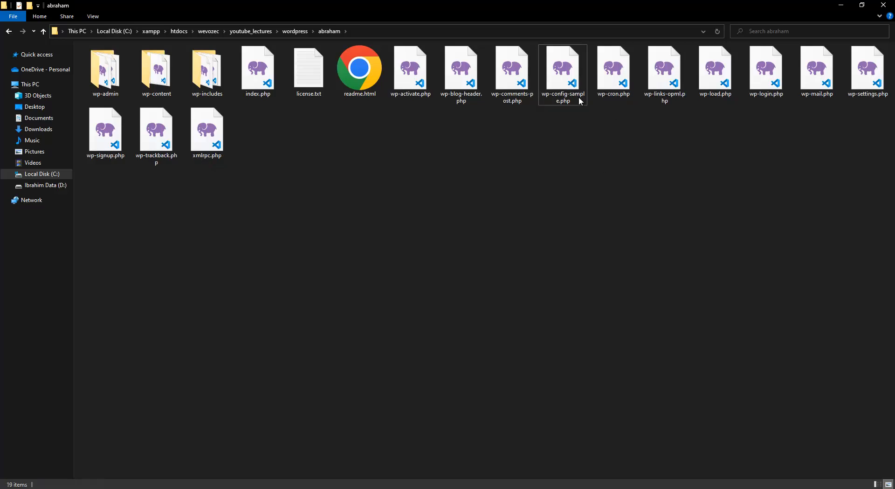
left_click(841, 4)
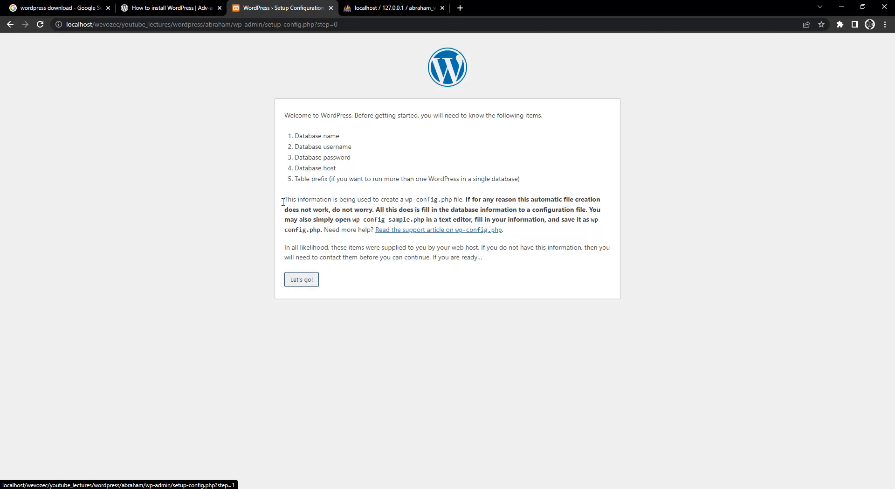
Paste abraham_wp_db into the Database Name field.
left_click(310, 280)
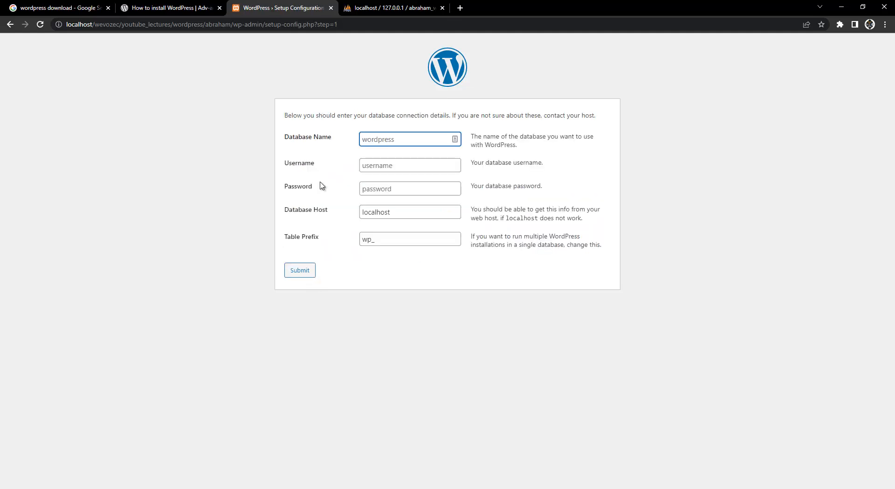
left_click(359, 8)
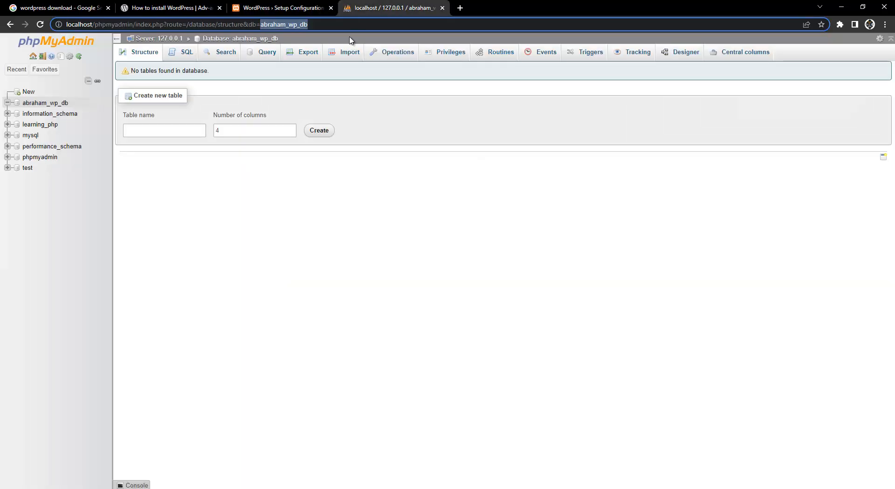
left_click(306, 7)
key("ctrl+v")
Enter root as the username and extend the table prefix with 'abrah'.
left_click(399, 166)
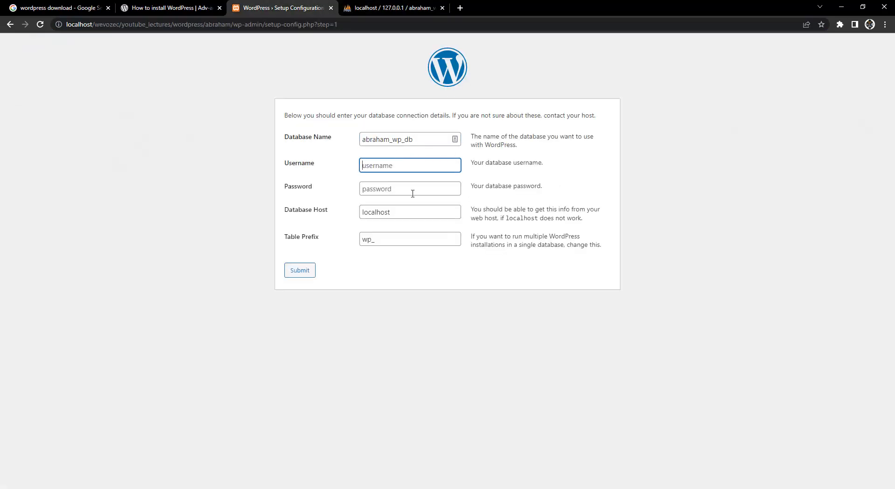
type("root")
key("Tab")
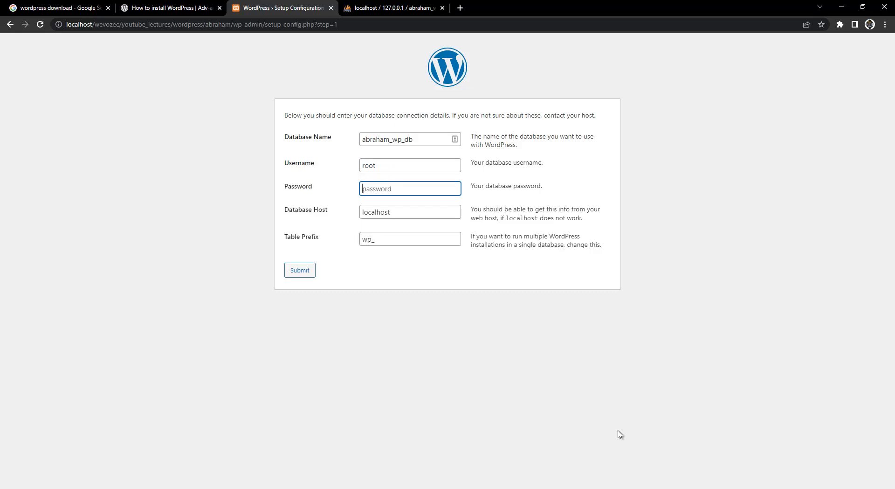
key("Tab")
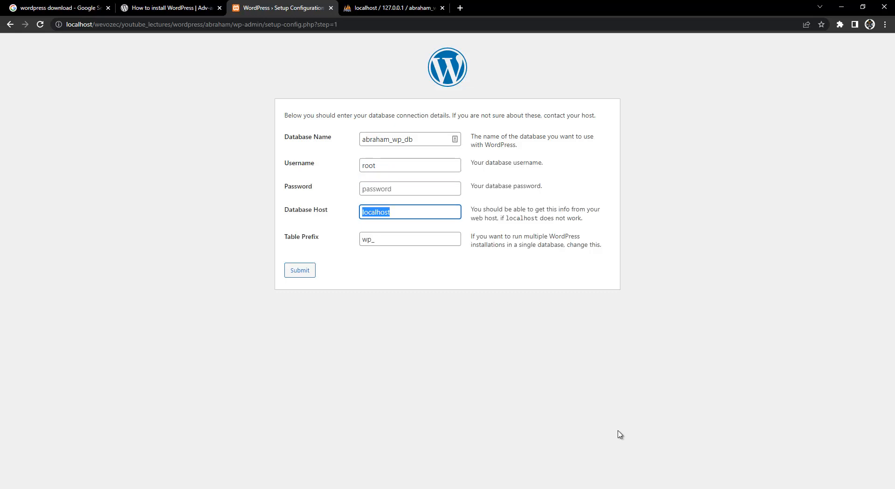
key("Tab")
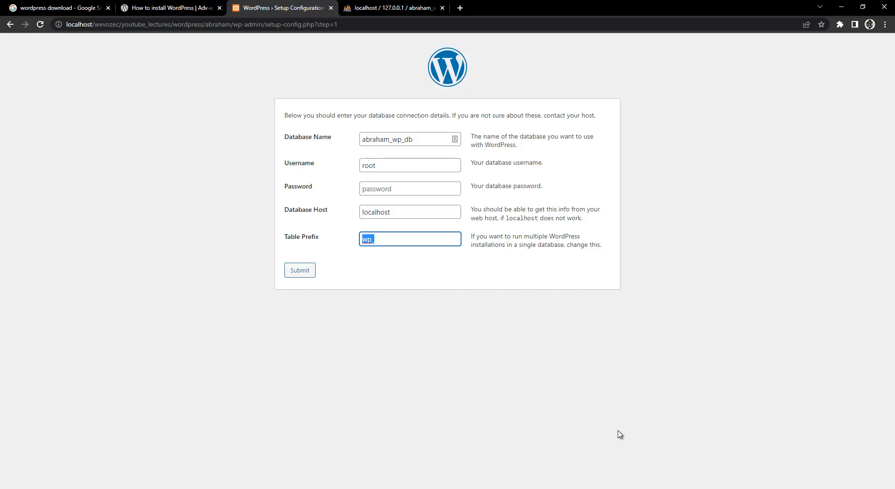
key("Right")
type("abrah")
Submit the database details and run the installation from the confirmation page.
left_click(296, 271)
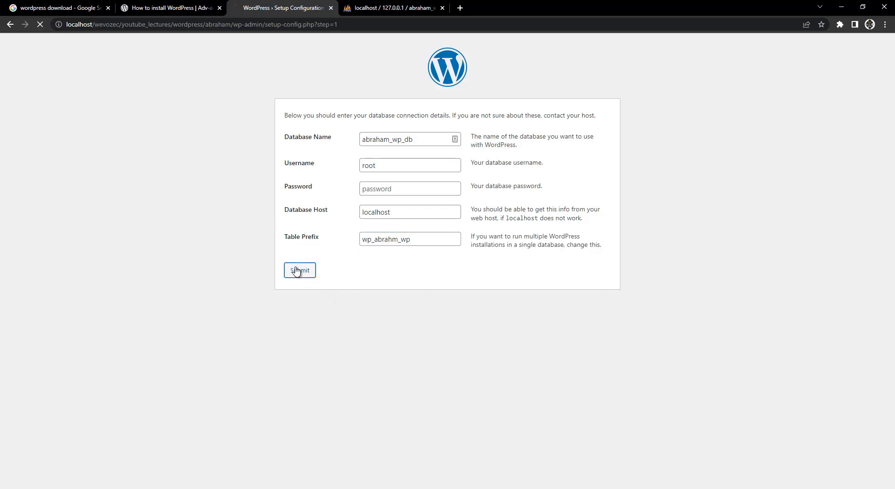
left_click_drag(285, 115, 360, 126)
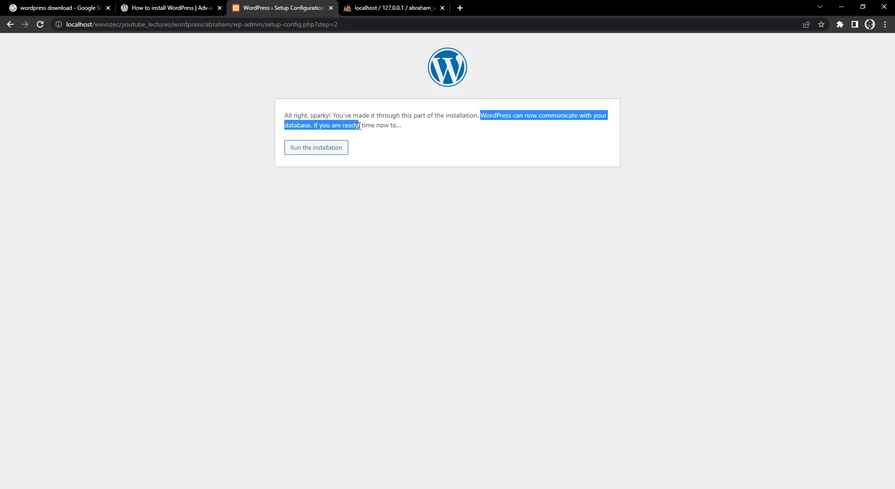
left_click(308, 153)
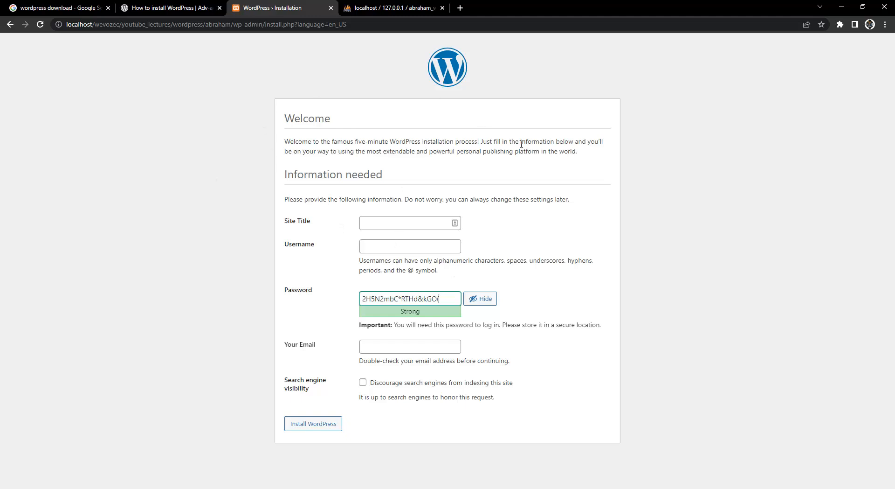
Enter site title 'Youtube Lecute', username admin, and a weak password, confirming its use.
left_click(367, 226)
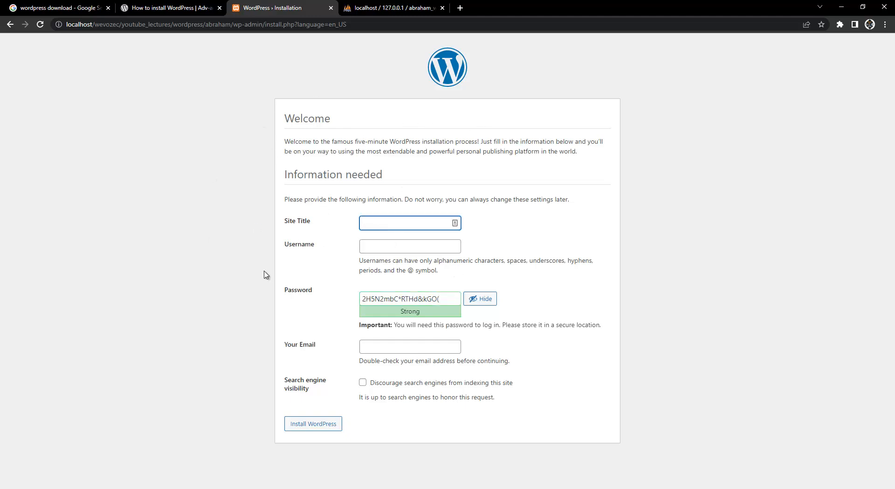
type("Abrahm")
key("ctrl+a")
type("Youtube Lecute")
left_click(376, 249)
type("admin")
key("Tab")
type("admin")
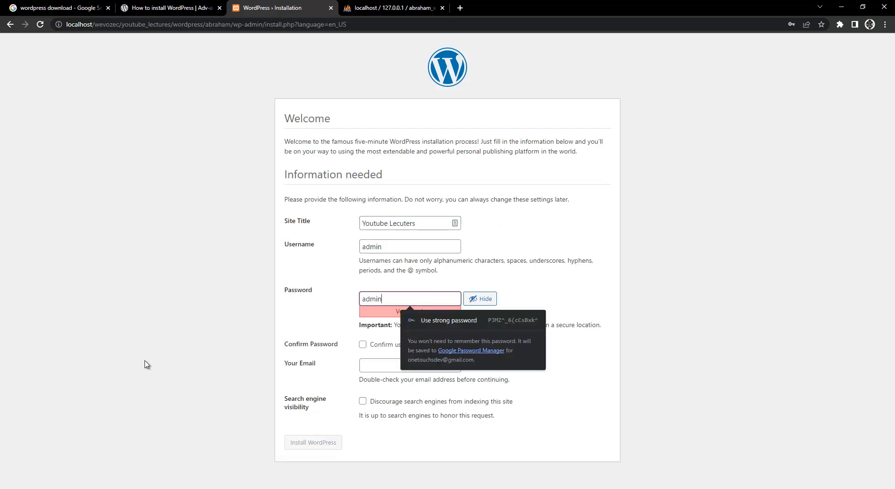
type("123")
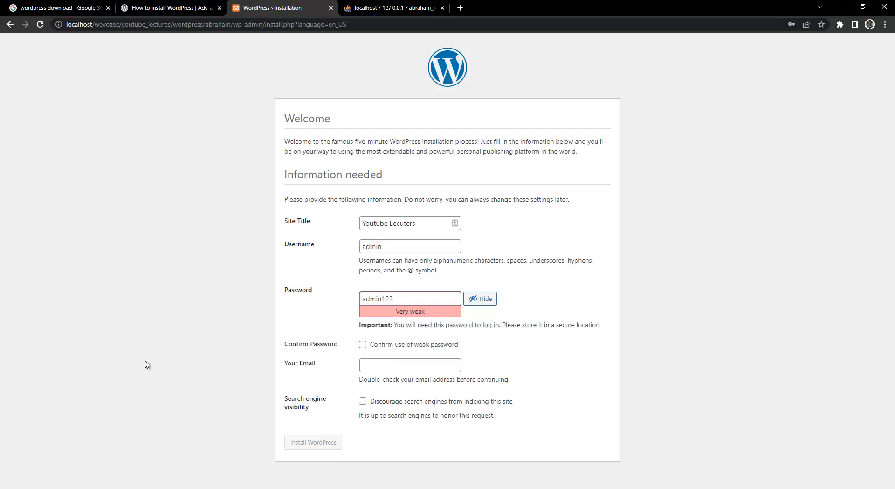
type("!@#")
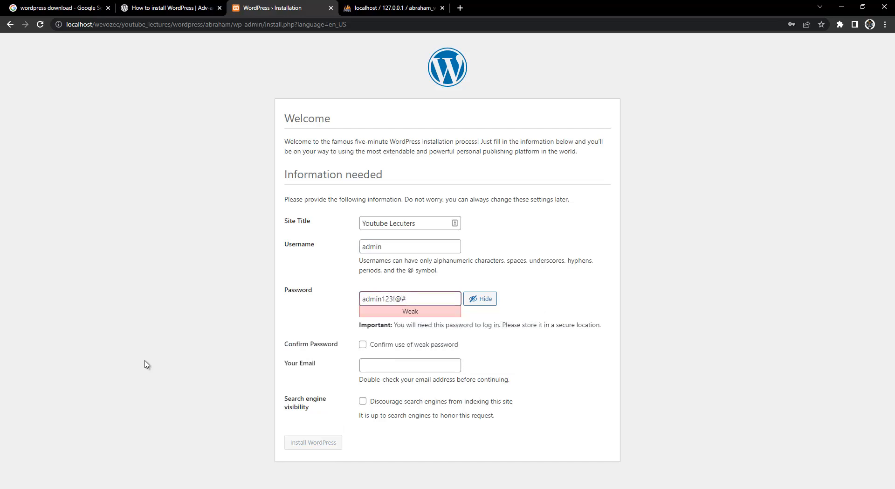
key("BackSpace")
key("BackSpace")
key("BackSpace")
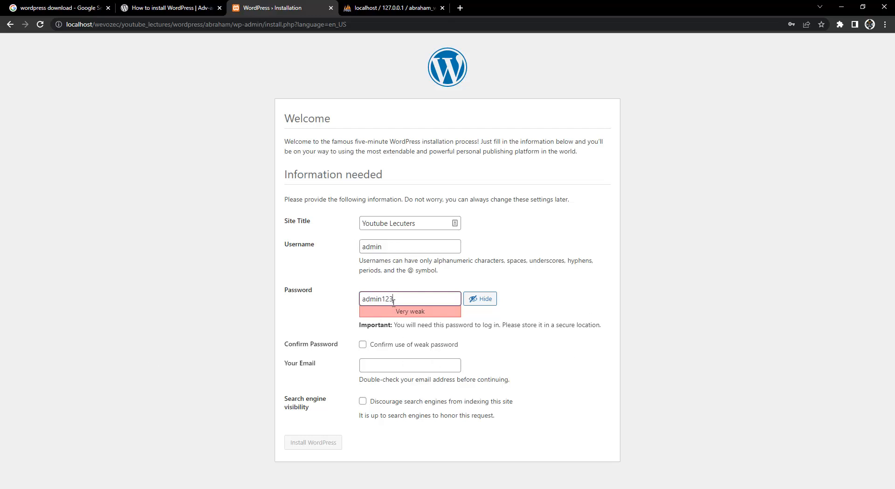
left_click(363, 345)
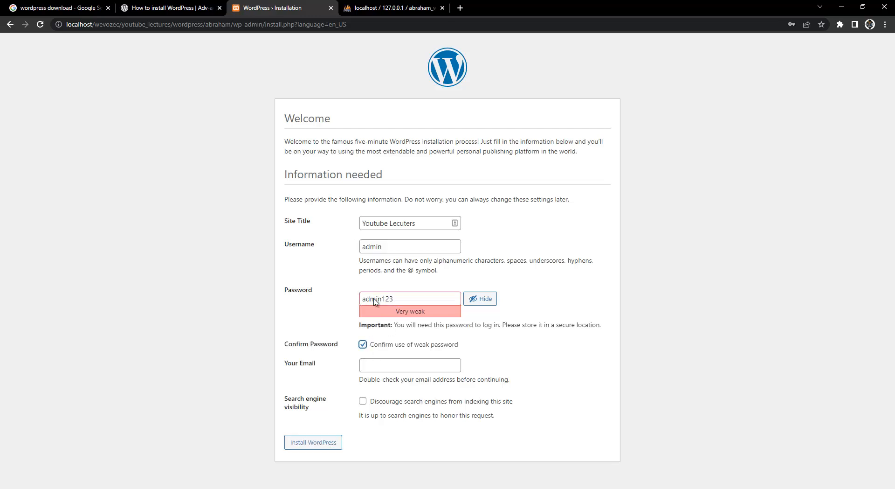
Enter the admin e-mail address, discourage search engine indexing, and install WordPress.
left_click(399, 367)
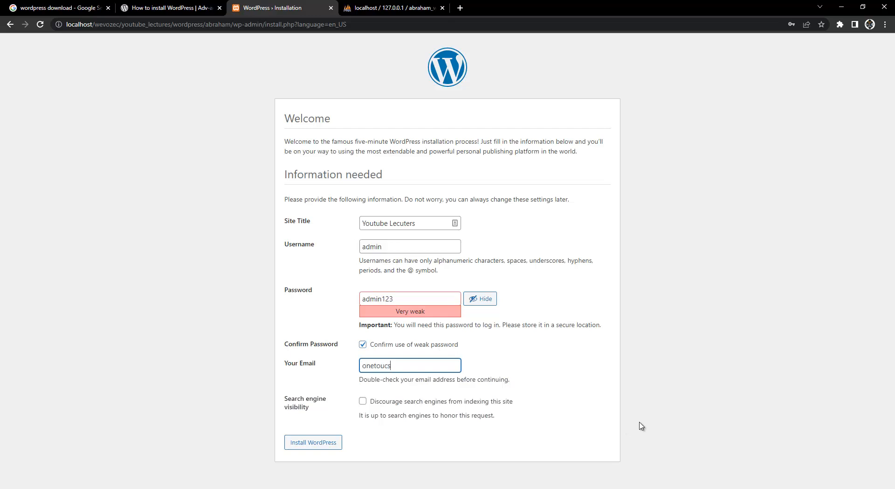
left_click(363, 401)
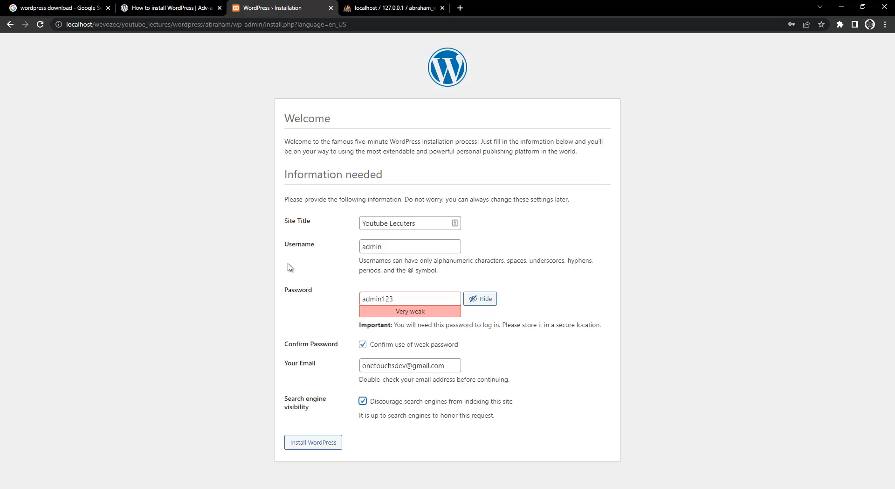
left_click(304, 447)
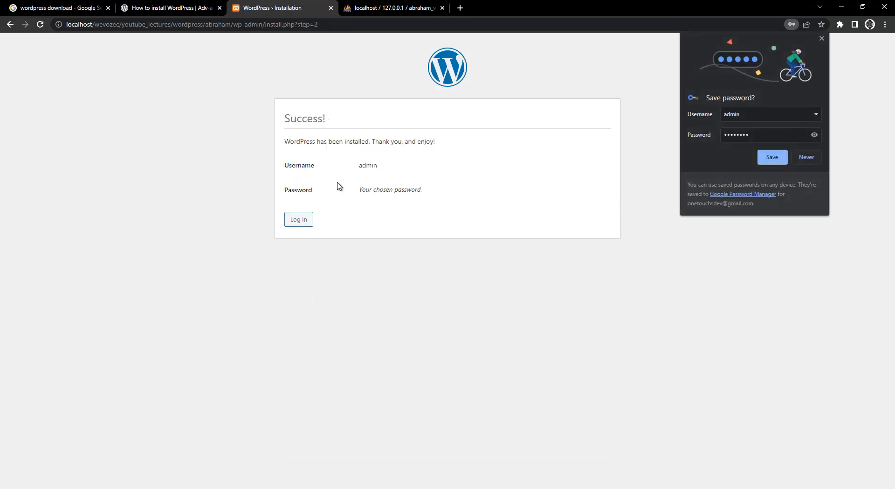
Dismiss Chrome's password prompts and log in as admin with the account password.
left_click(531, 149)
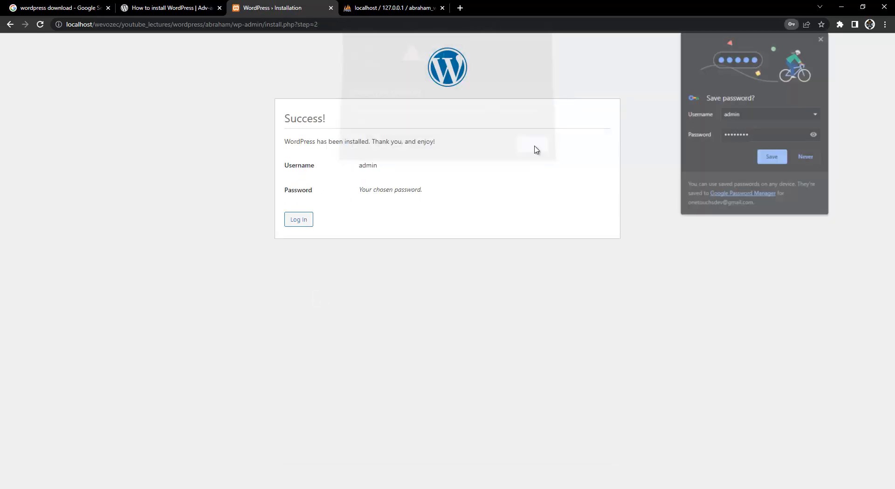
left_click(807, 158)
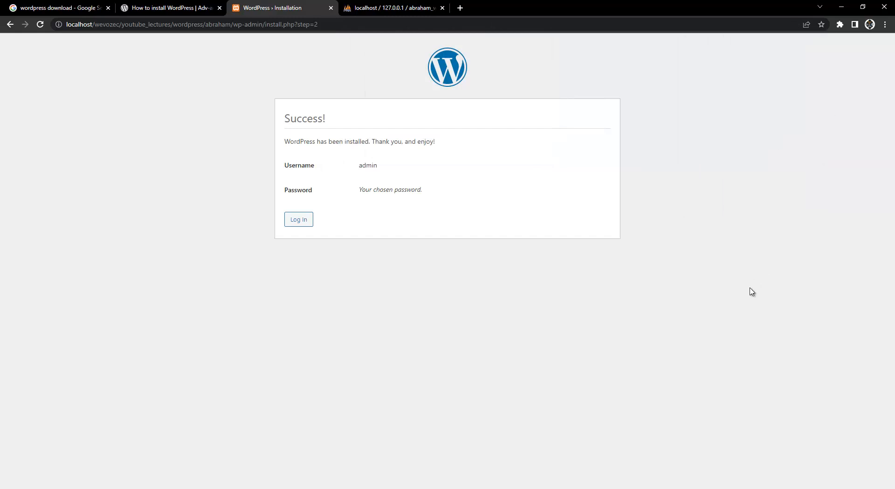
left_click(287, 220)
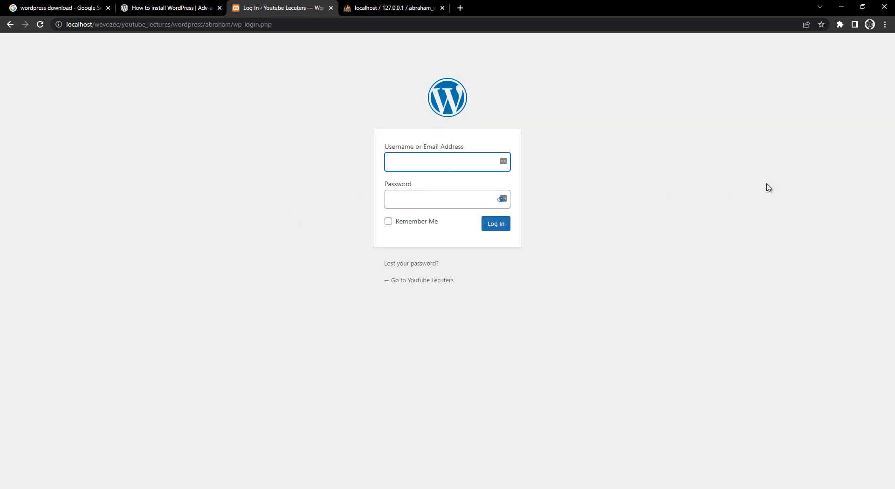
type("admin")
key("Tab")
type("admin123")
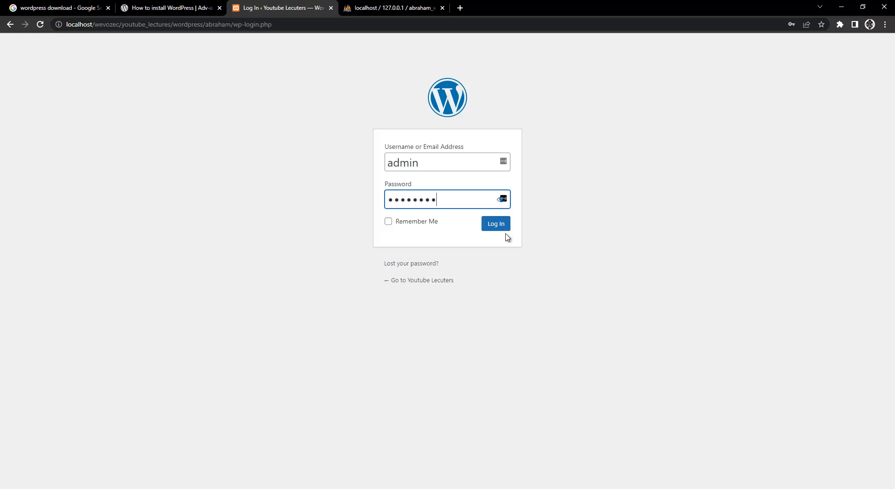
left_click(505, 227)
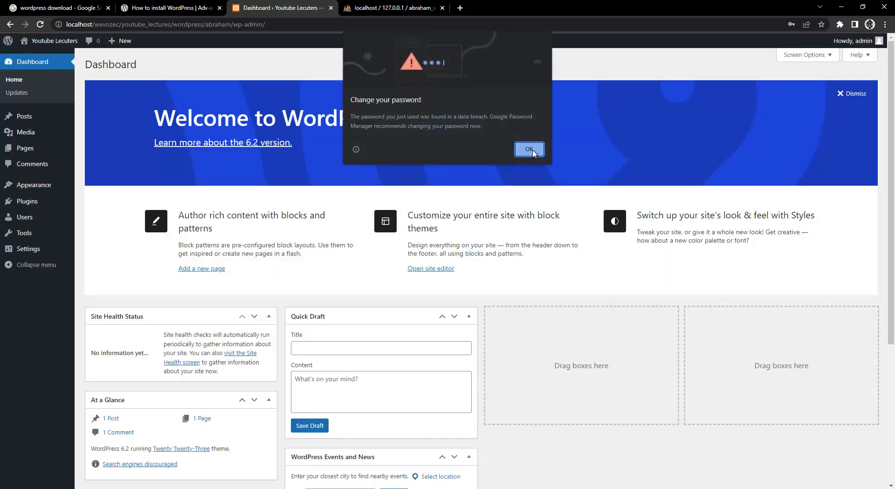
left_click(529, 148)
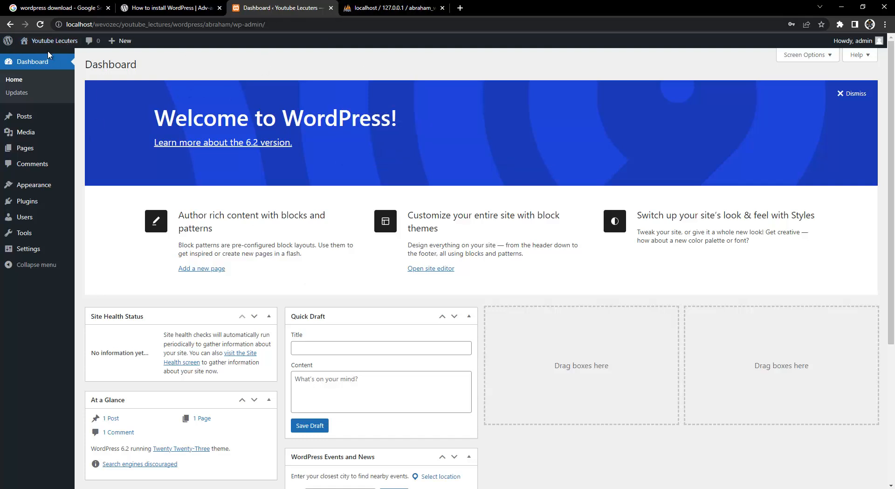
mouse_move(49, 43)
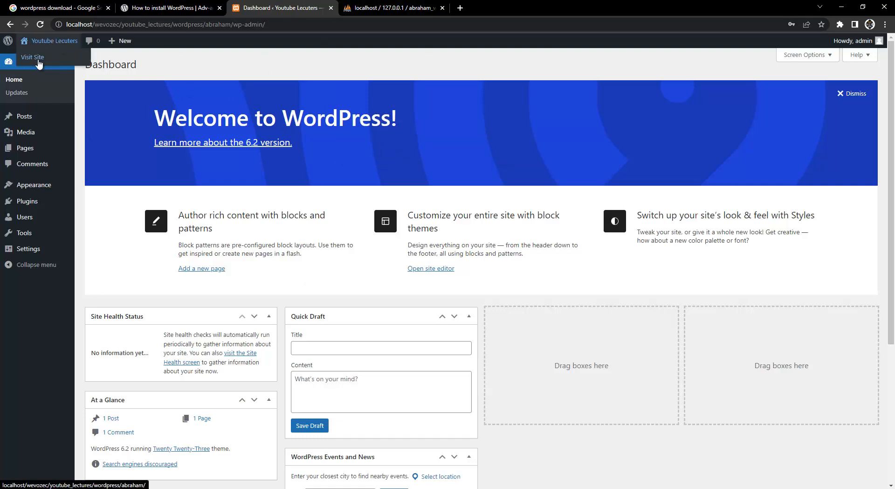
right_click(35, 57)
left_click(55, 63)
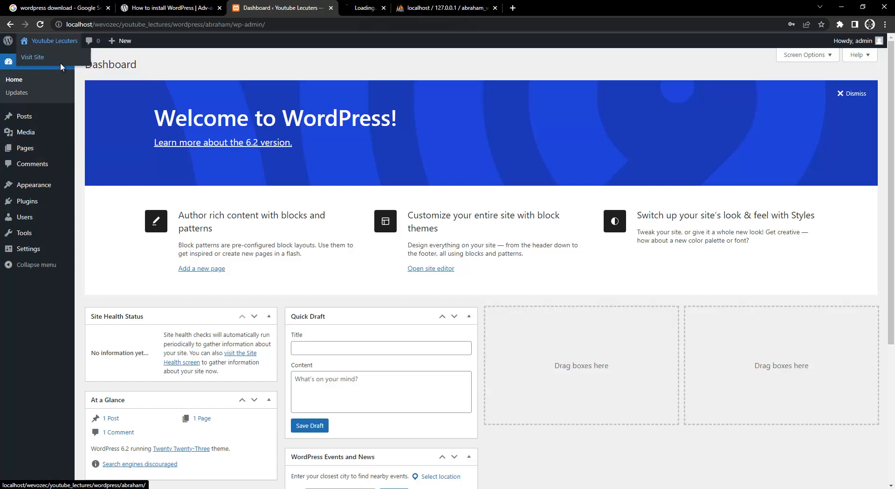
left_click(398, 5)
scroll(245, 259, "down", 2)
scroll(429, 358, "up", 2)
scroll(326, 190, "down", 1)
scroll(466, 172, "up", 1)
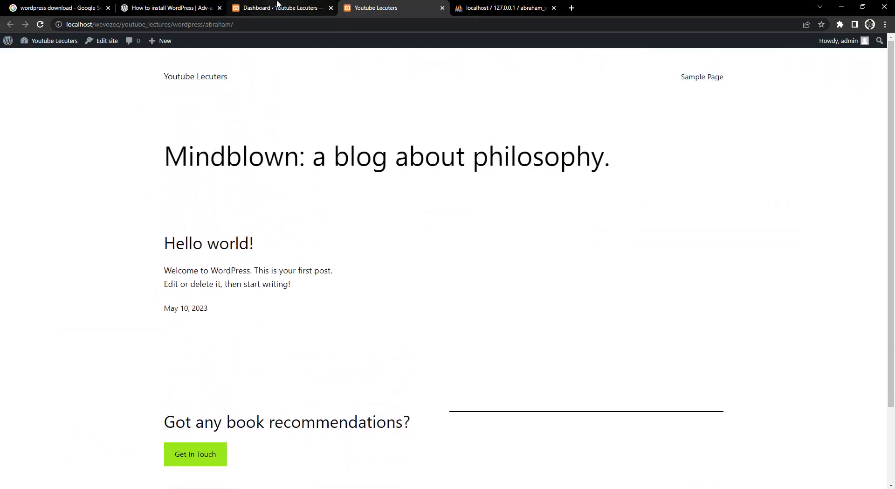
mouse_move(41, 43)
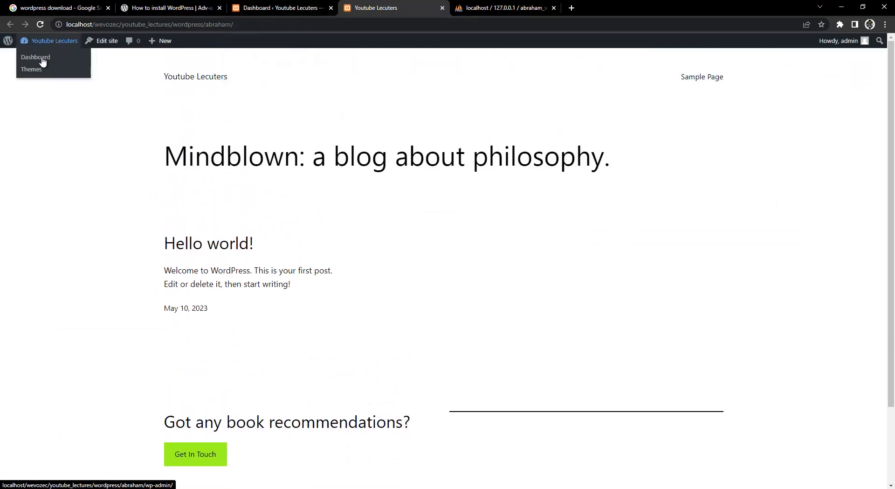
left_click(275, 7)
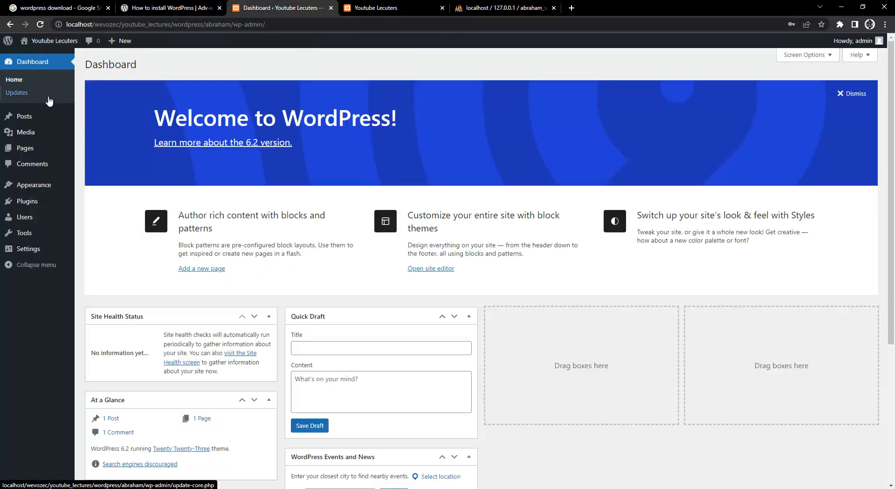
mouse_move(39, 116)
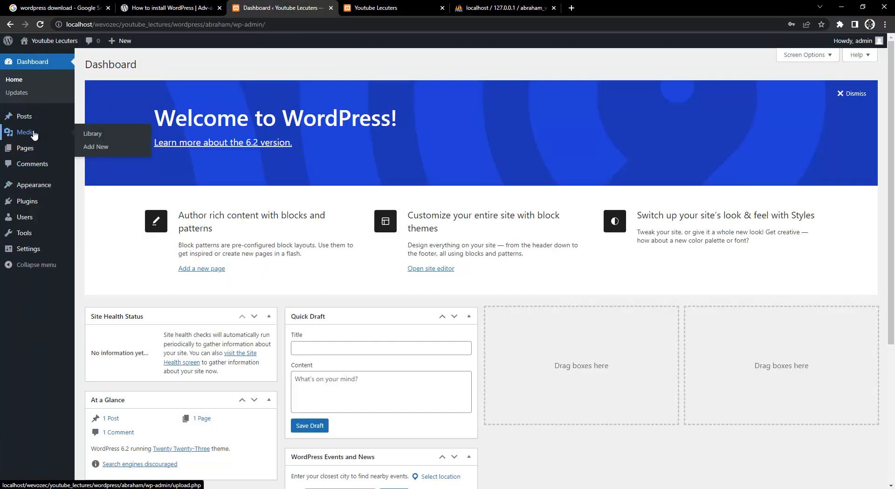
left_click(22, 120)
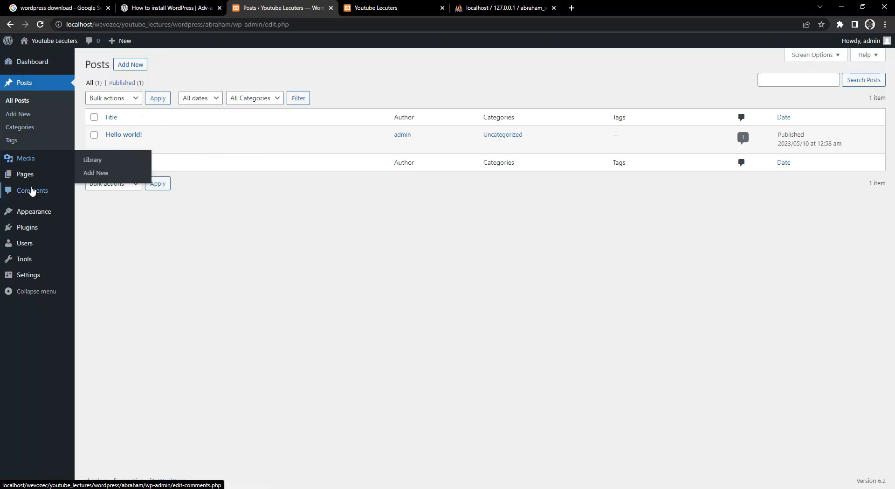
left_click(29, 163)
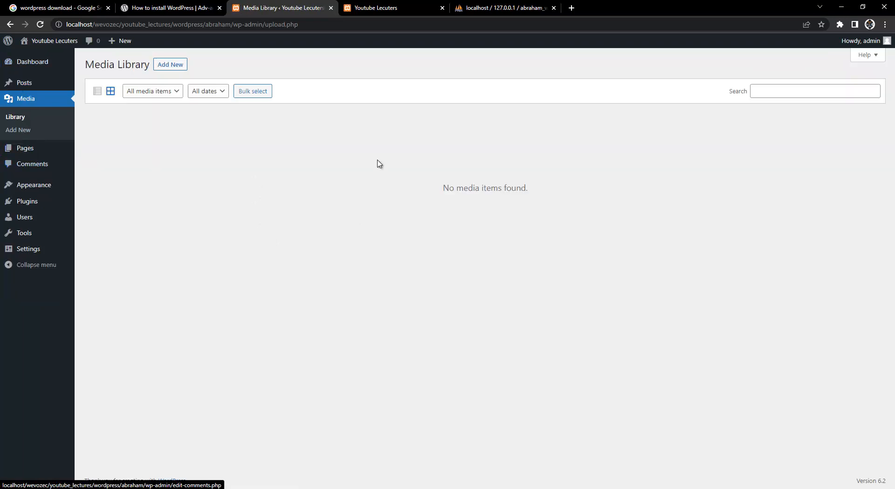
left_click(47, 153)
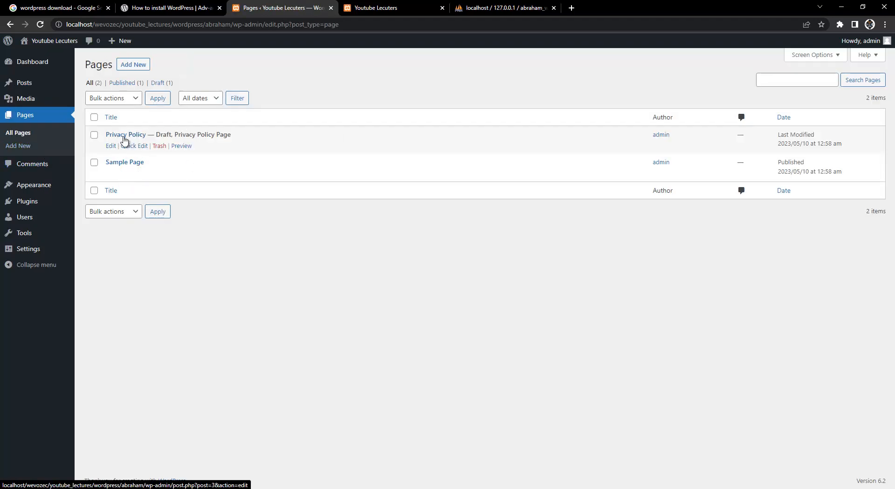
left_click(373, 8)
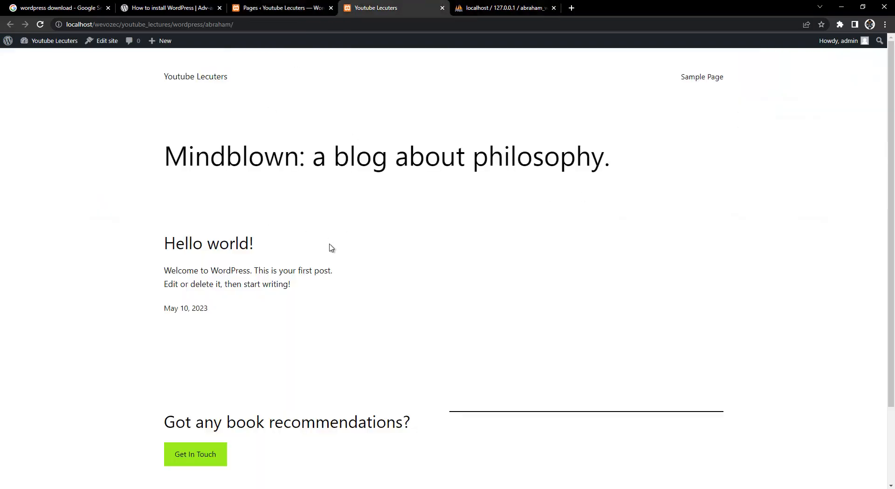
left_click(312, 4)
left_click(394, 7)
scroll(310, 334, "down", 2)
scroll(326, 347, "up", 2)
left_click(270, 9)
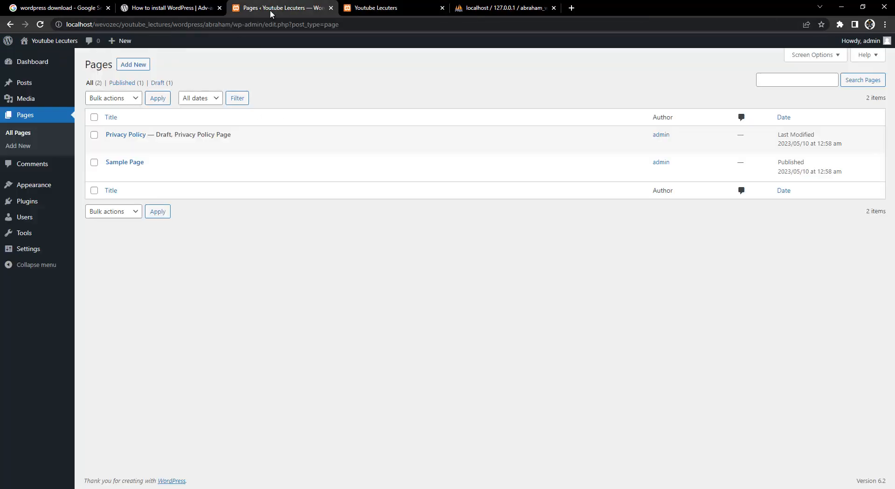
Search installed themes for 'education', then browse the Add New popular themes catalogue.
left_click(44, 186)
left_click(245, 66)
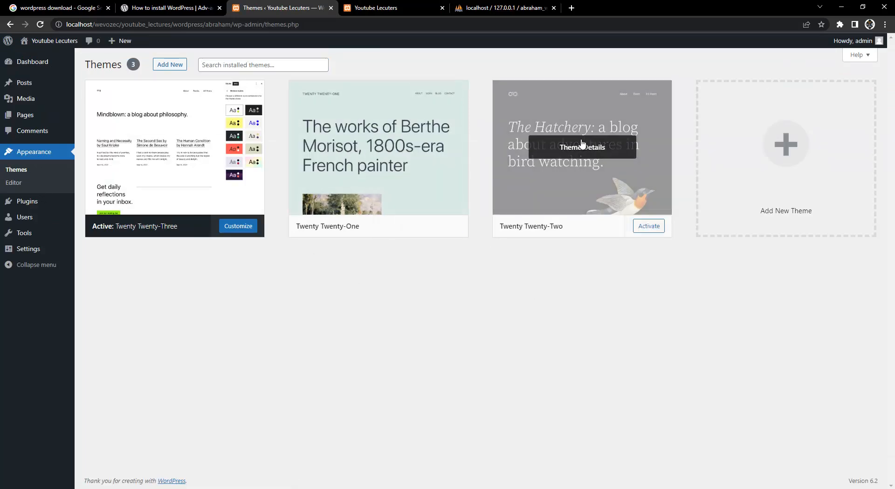
left_click(251, 67)
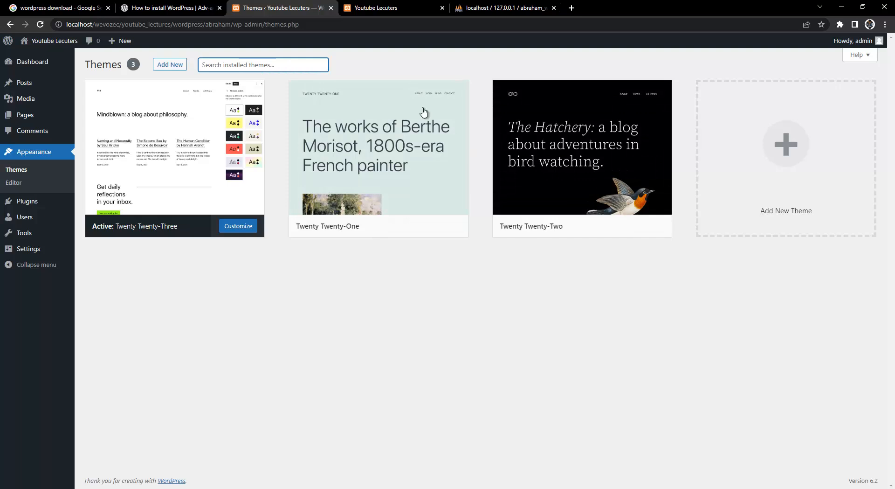
type("education")
double_click(224, 64)
type("educati")
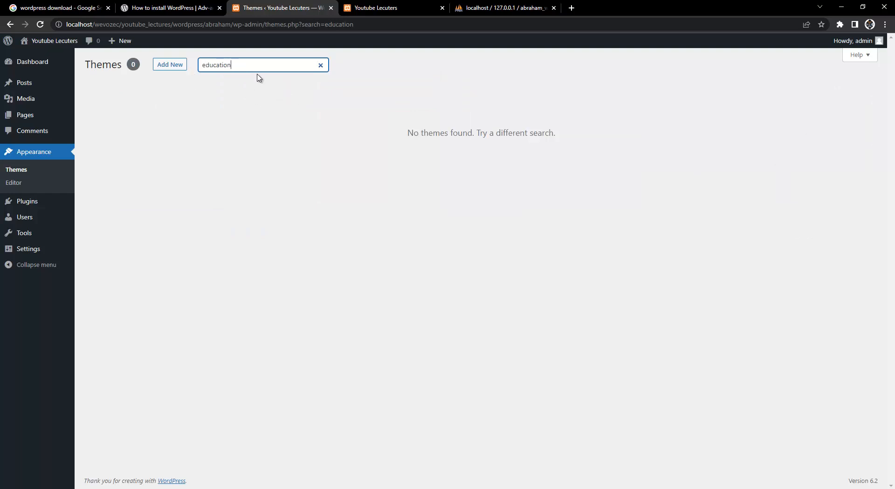
left_click(176, 69)
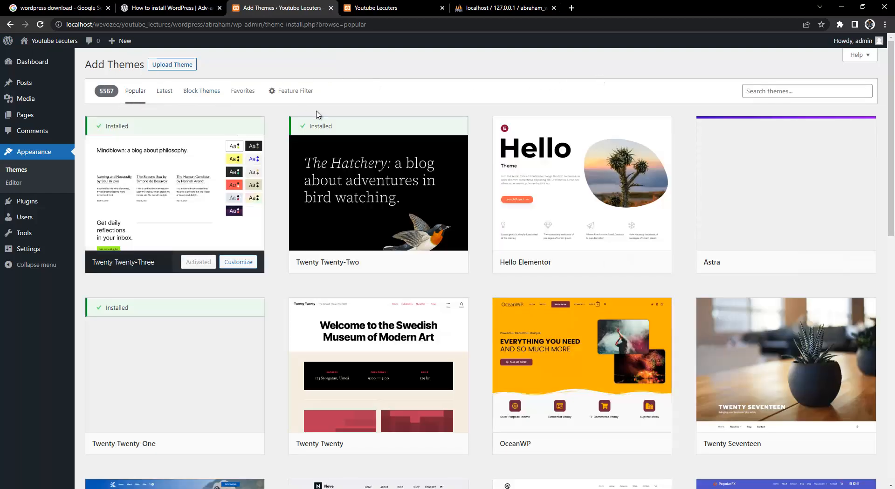
Preview the Kadence theme's details, then close it and return to the catalogue.
scroll(280, 307, "down", 7)
scroll(279, 305, "up", 4)
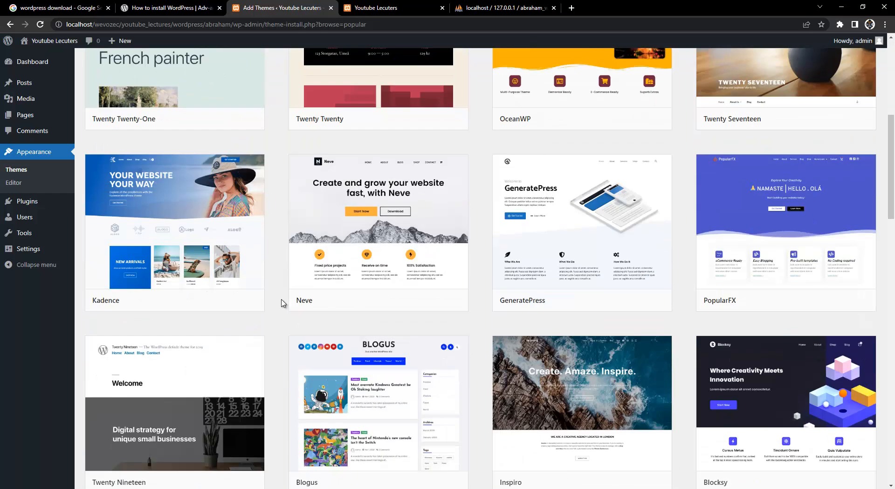
scroll(275, 304, "down", 4)
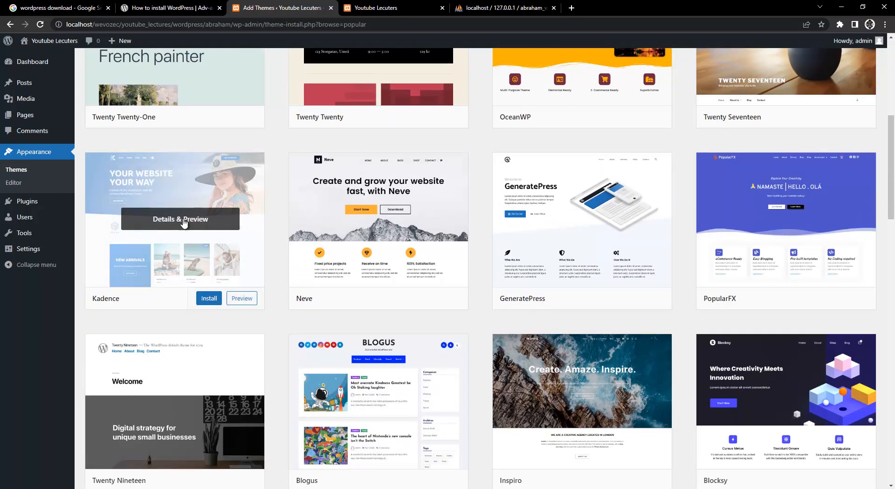
left_click(190, 223)
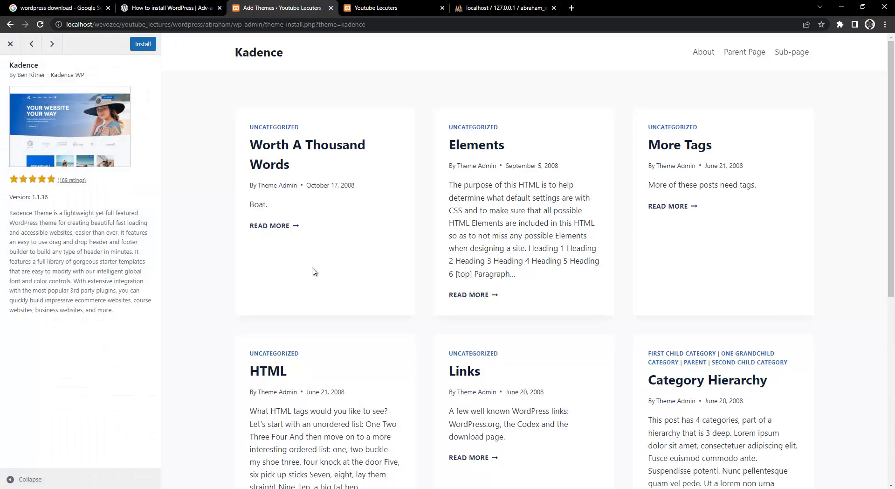
scroll(393, 268, "down", 7)
scroll(401, 283, "up", 7)
left_click(10, 44)
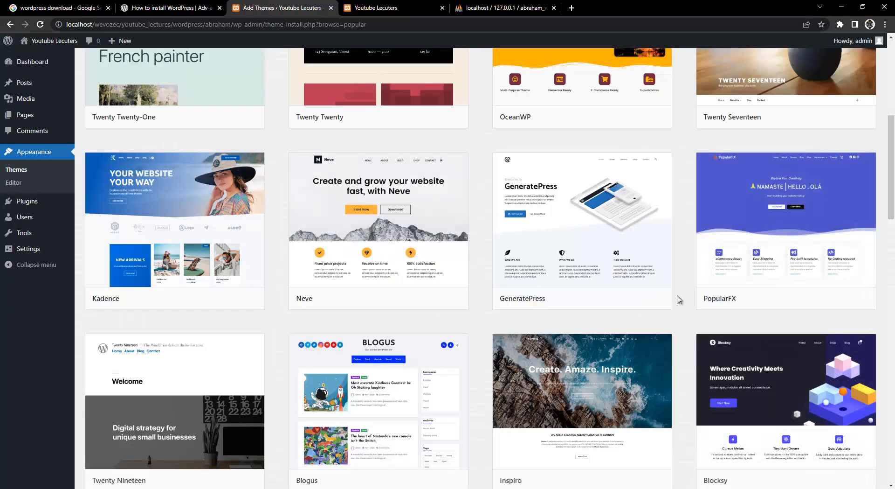
Open OceanWP's details and preview, install it, and close the preview.
scroll(687, 313, "up", 5)
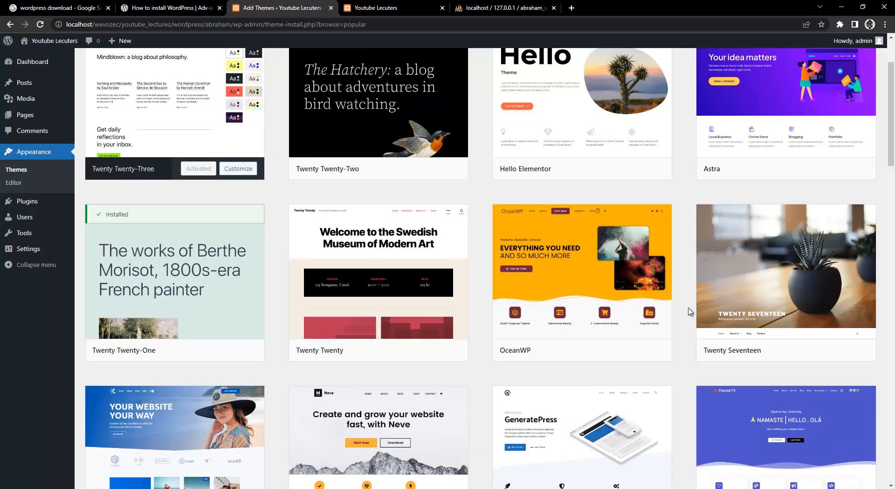
mouse_move(597, 280)
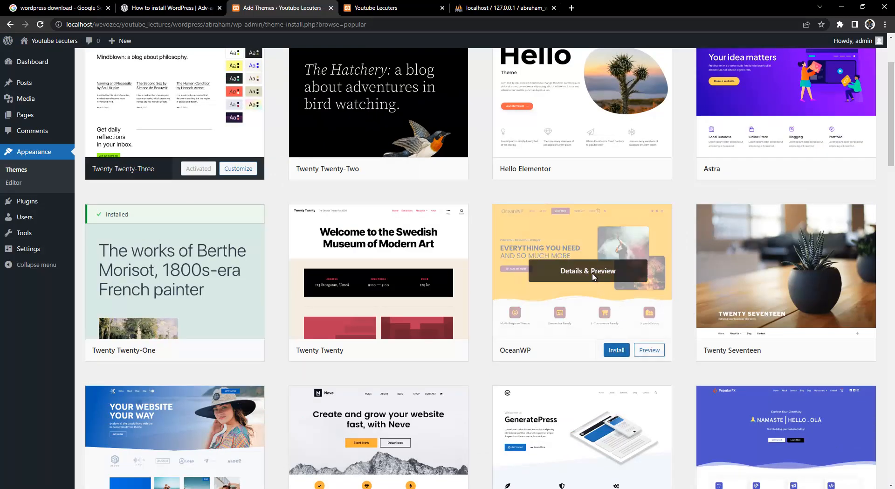
left_click(593, 277)
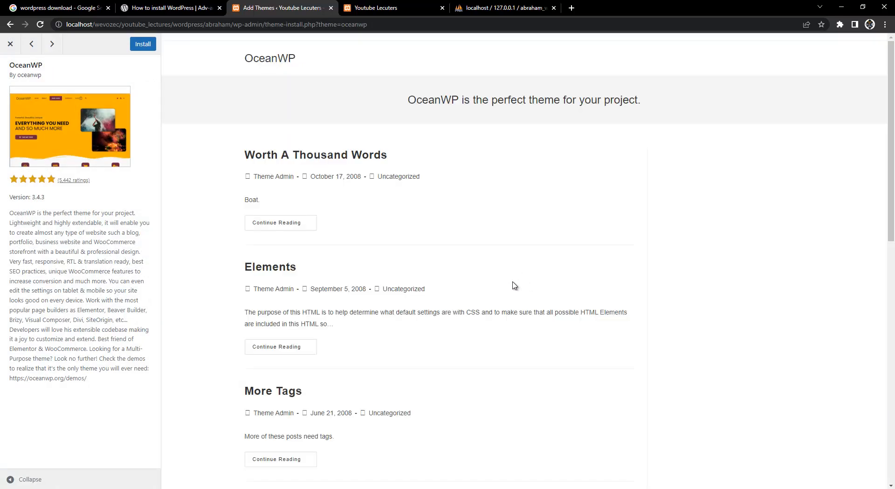
scroll(513, 286, "down", 10)
scroll(285, 256, "up", 10)
left_click(140, 44)
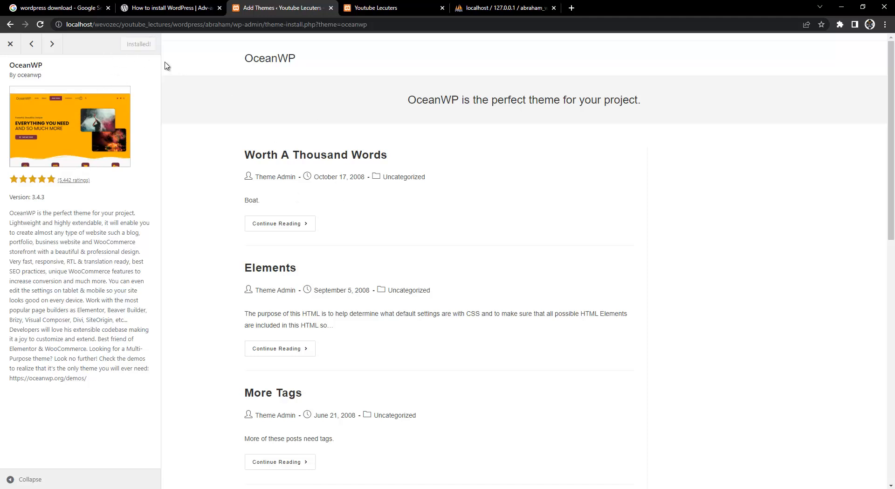
left_click(10, 45)
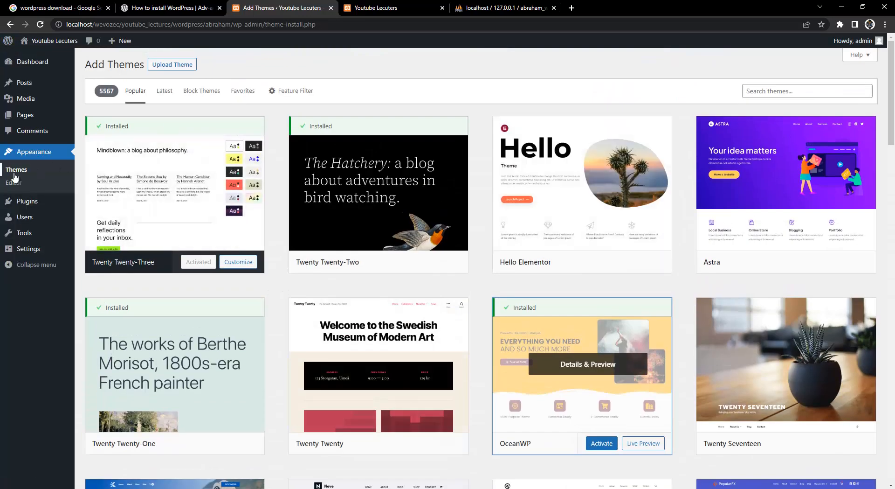
Activate OceanWP on the Themes page and install-and-activate the recommended Ocean Extra plugin.
left_click(21, 170)
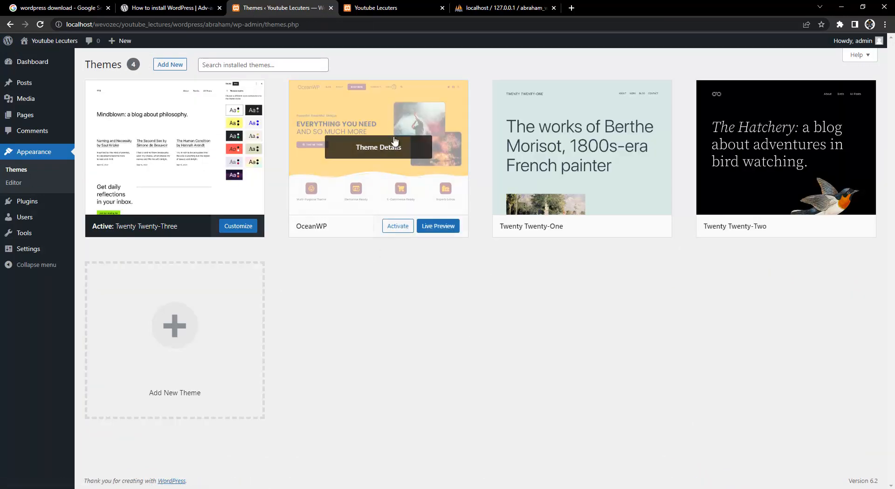
left_click(397, 227)
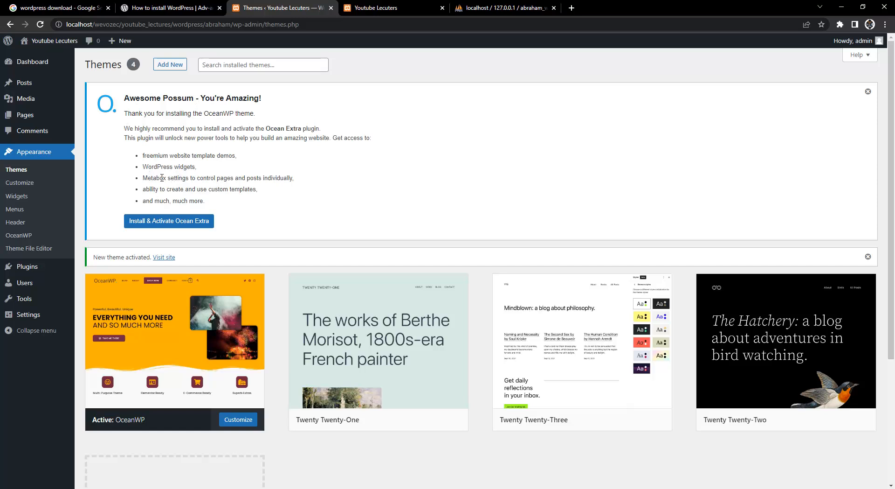
left_click(158, 224)
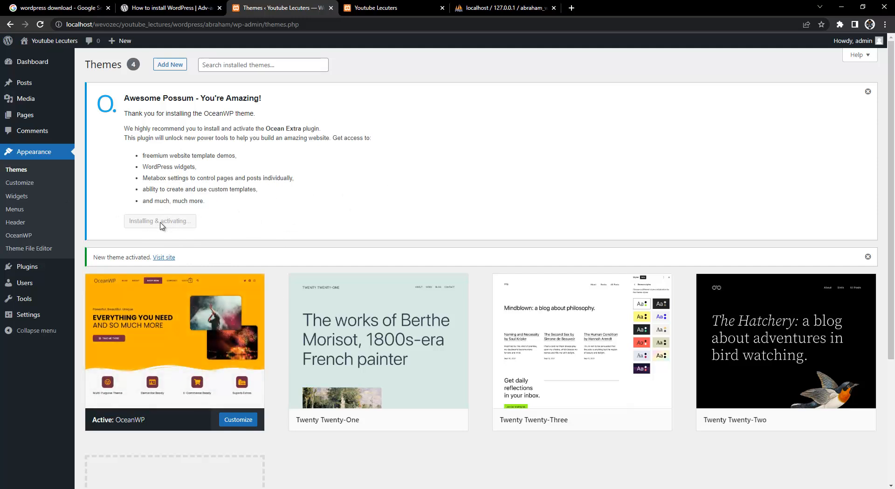
Reload the site's front page in the other browser tab to show the new theme.
key("ctrl+Tab")
key("ctrl+shift+Tab")
key("ctrl+Tab")
key("F5")
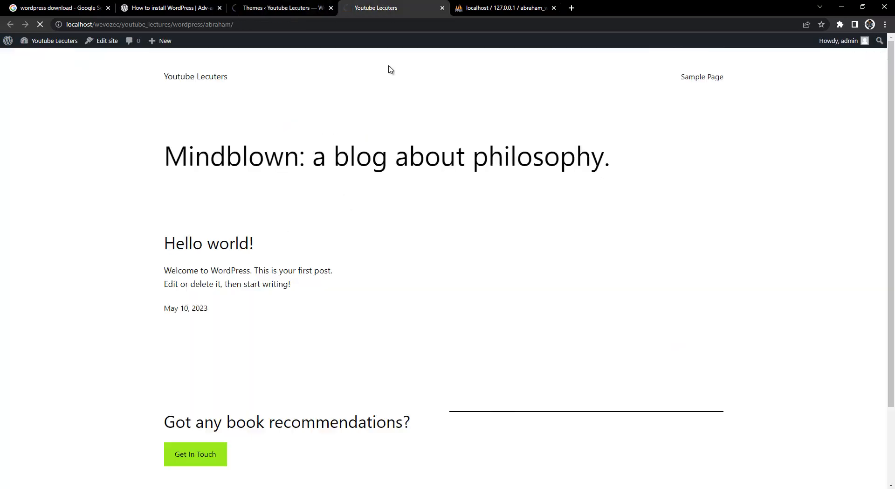
Back in the admin tab, allow the OceanWP opt-in to reach the OceanWP Panel.
left_click(245, 9)
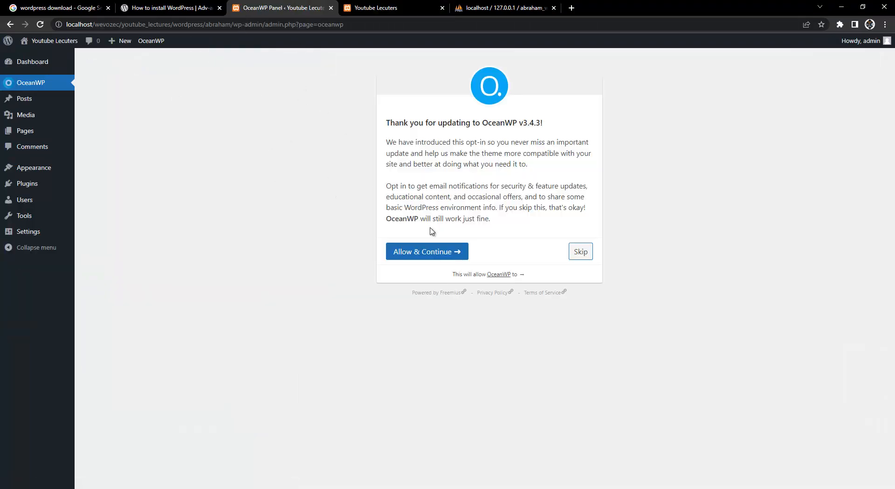
left_click(434, 253)
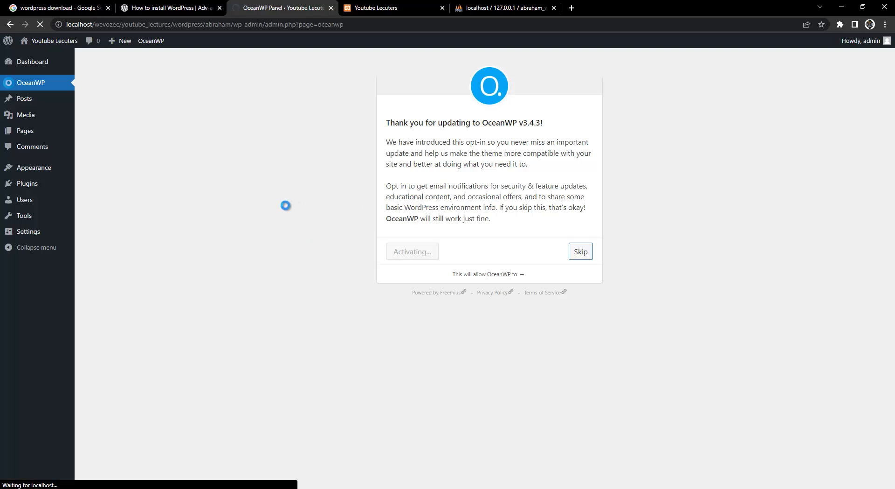
scroll(319, 269, "down", 10)
scroll(324, 262, "up", 10)
scroll(180, 279, "down", 8)
scroll(162, 296, "up", 8)
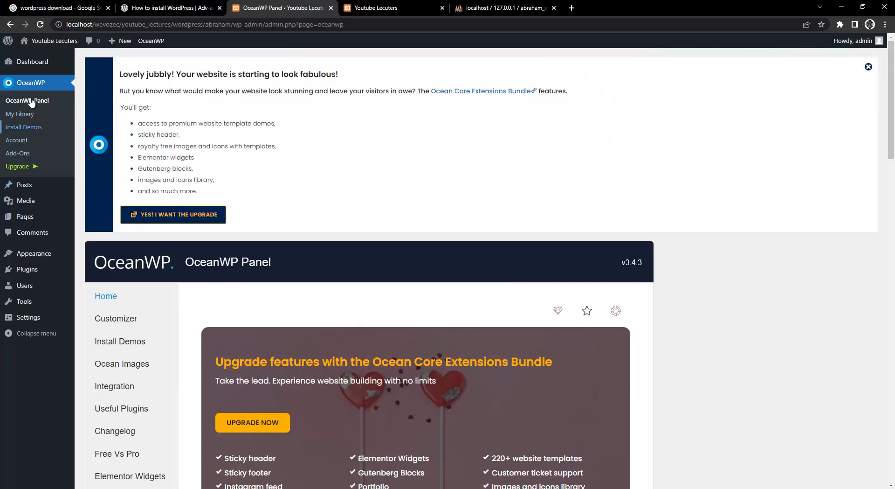
left_click(33, 130)
scroll(189, 188, "down", 8)
scroll(189, 187, "up", 8)
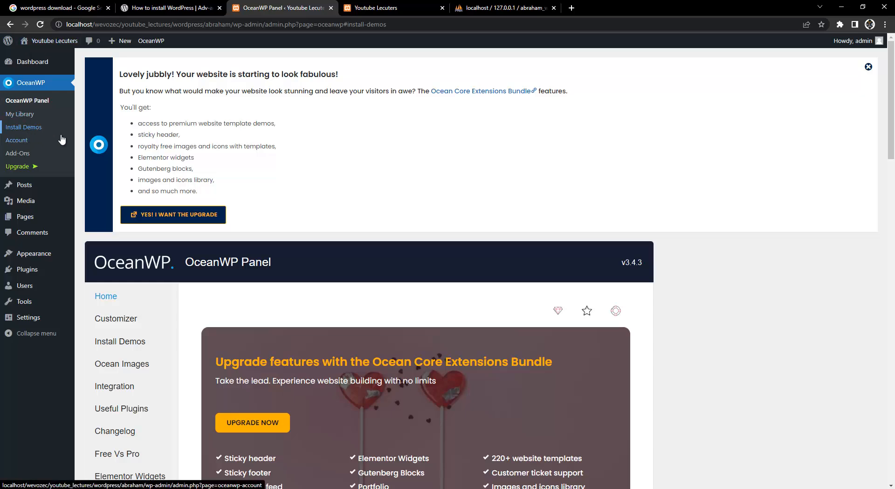
scroll(250, 170, "down", 7)
scroll(251, 189, "up", 6)
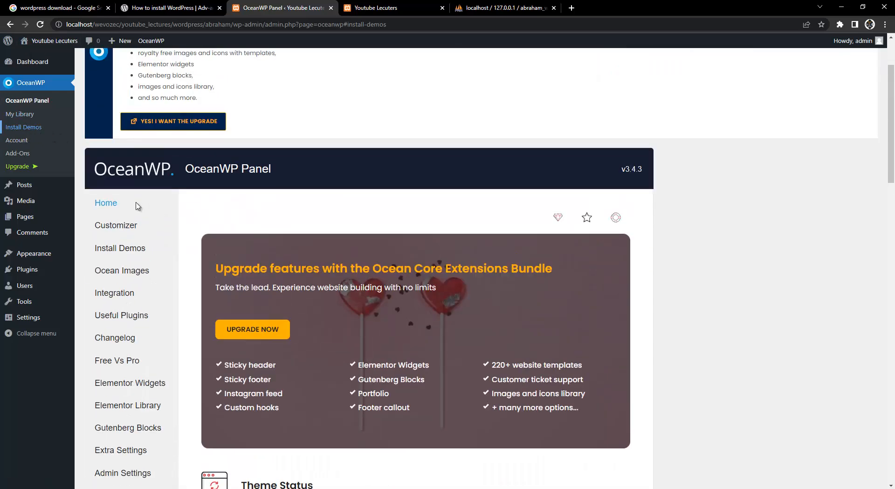
scroll(121, 154, "down", 3)
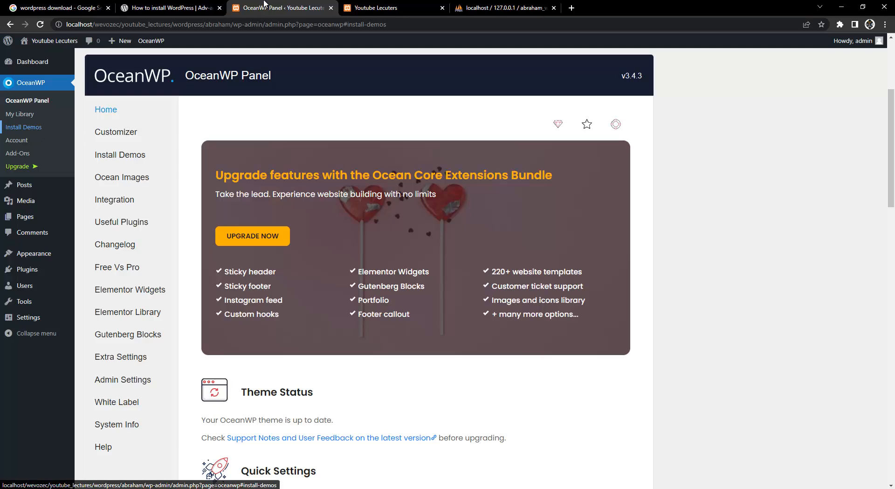
left_click(364, 7)
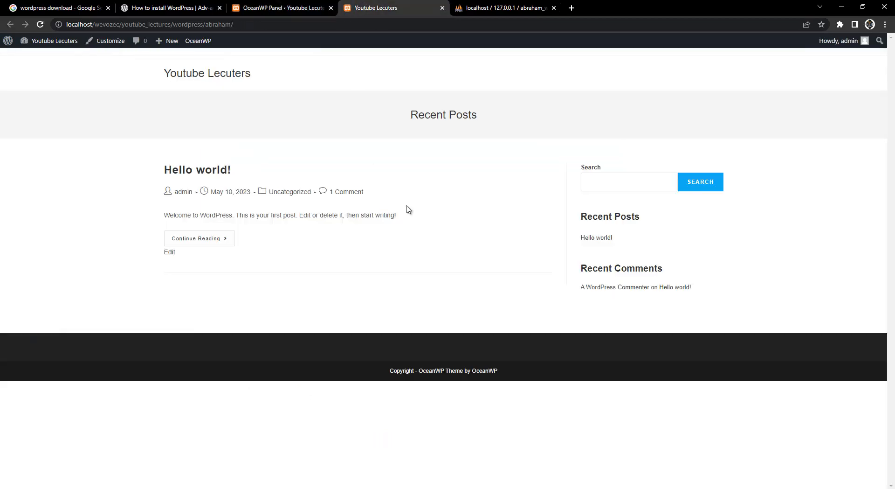
left_click_drag(538, 375, 301, 345)
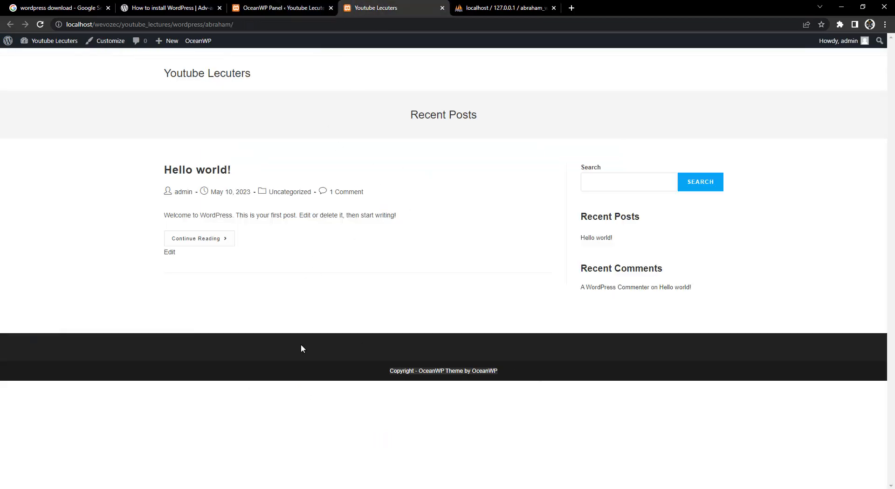
left_click(376, 347)
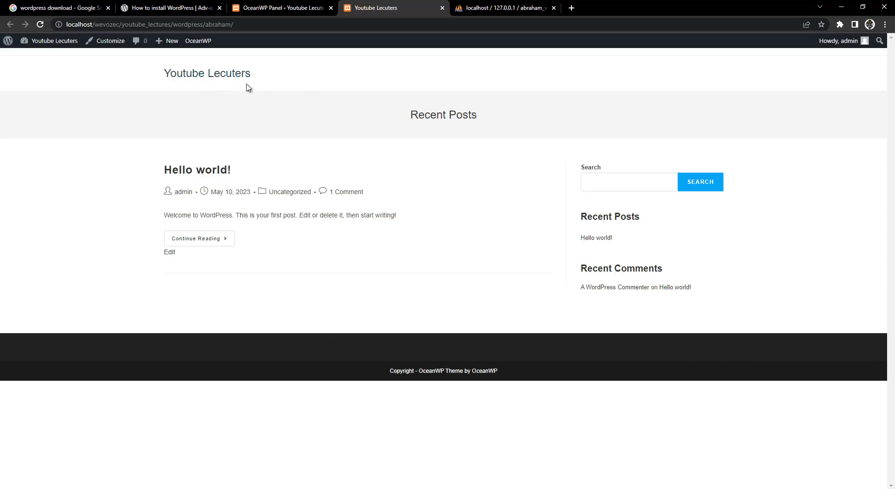
key("ctrl+shift+Tab")
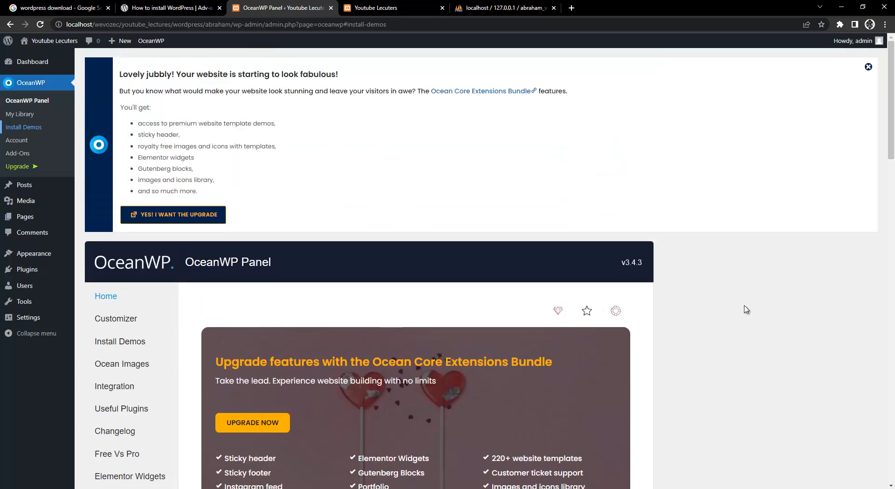